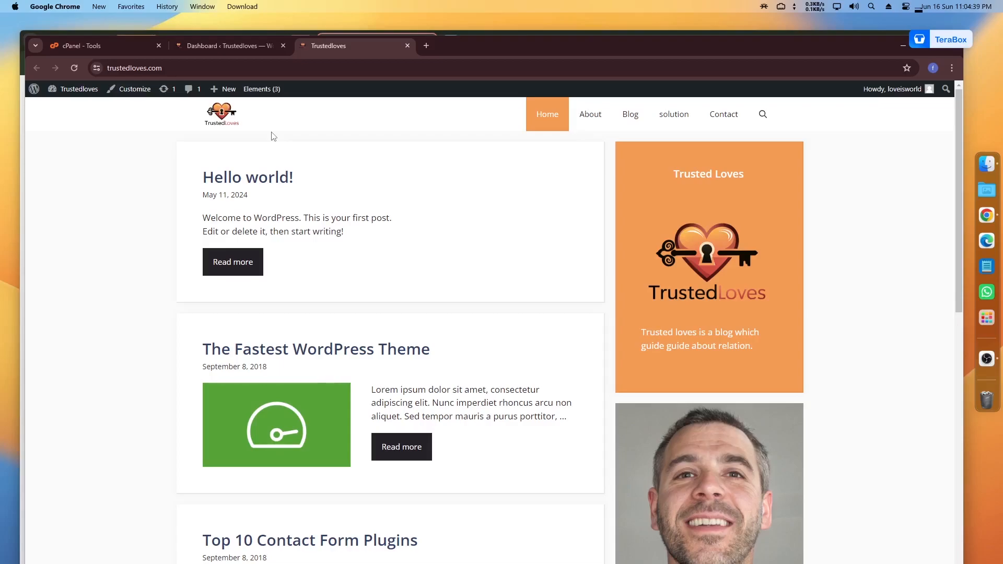
Step: Open the trustedloves.com Contact page and click into its Your Name field
click(725, 123)
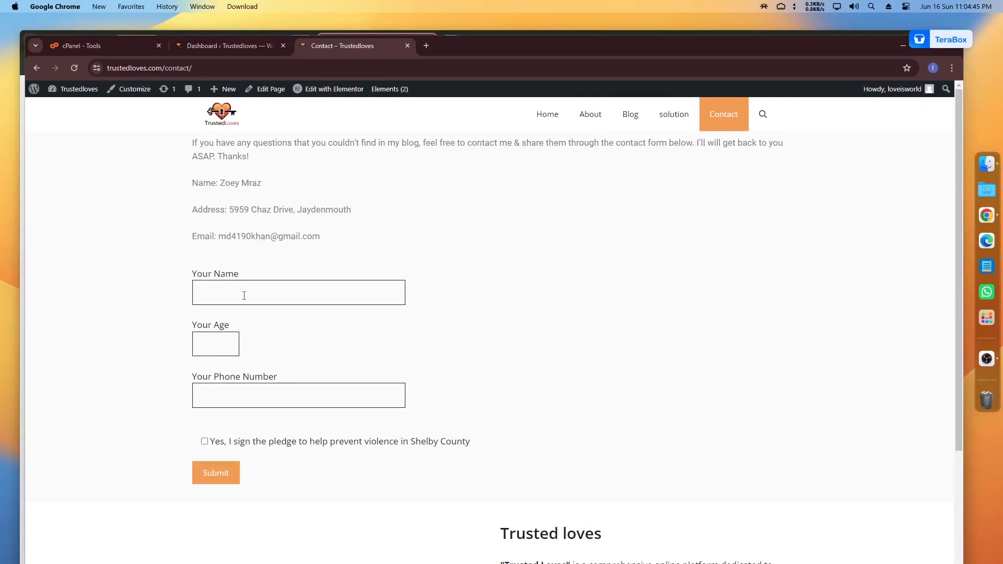
click(244, 296)
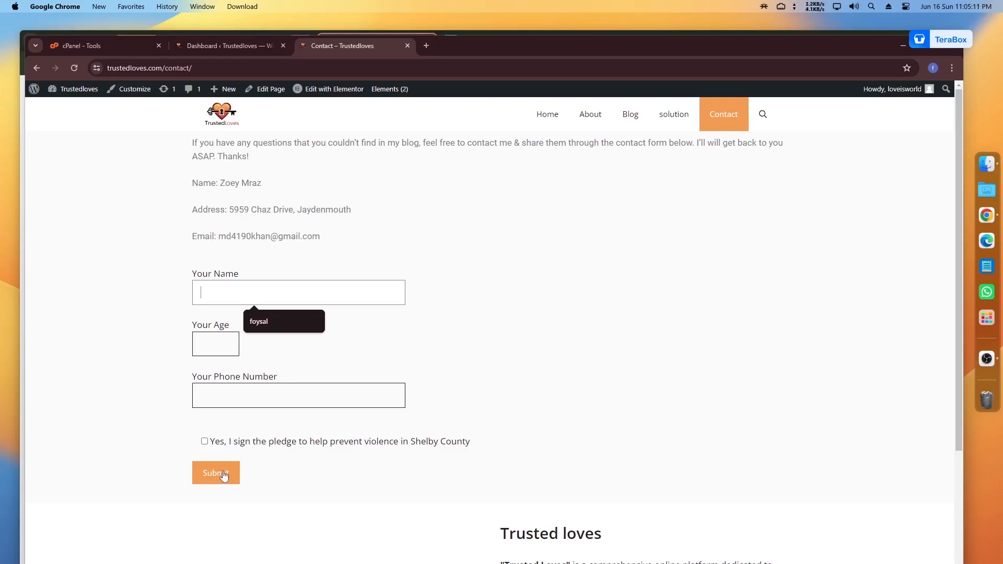
Step: In WordPress admin, search Add New Plugin for 'fluent' and confirm FluentSMTP is active
click(235, 45)
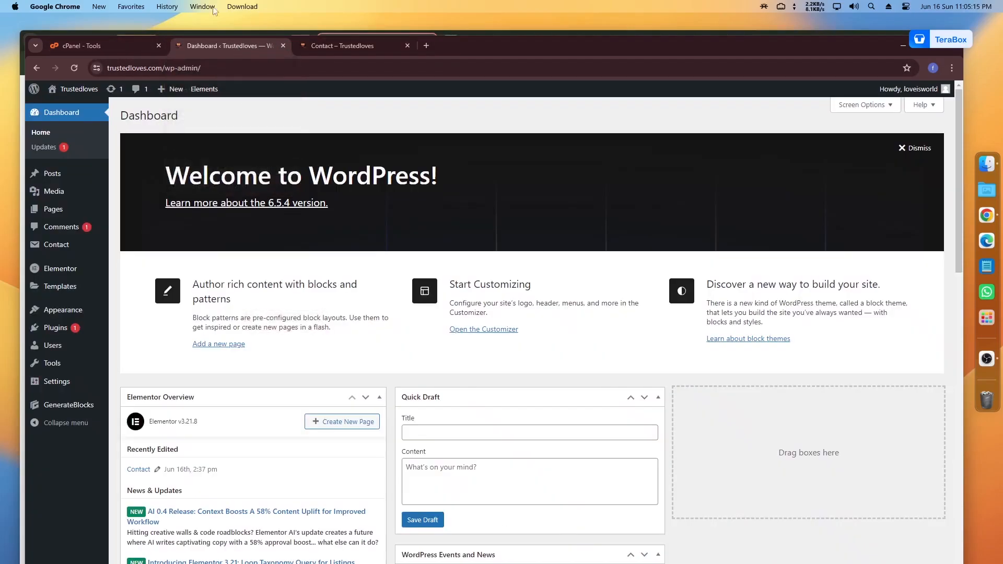
mouse_move(33, 371)
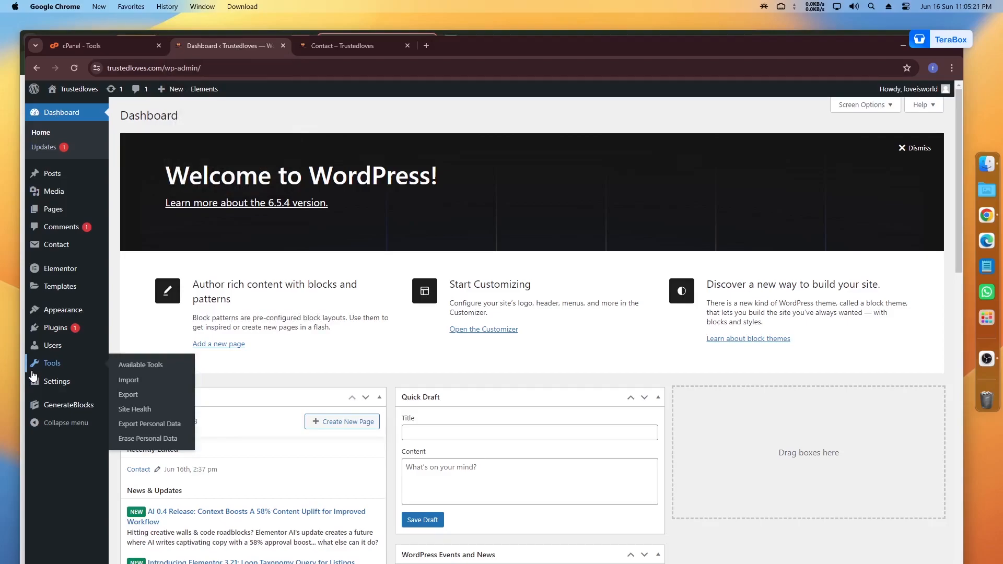
mouse_move(52, 333)
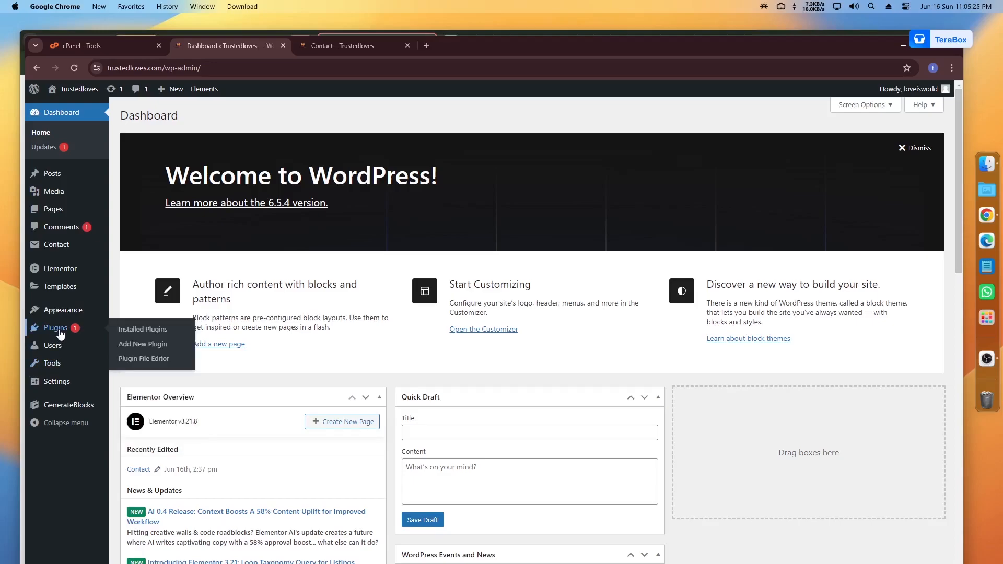
click(140, 349)
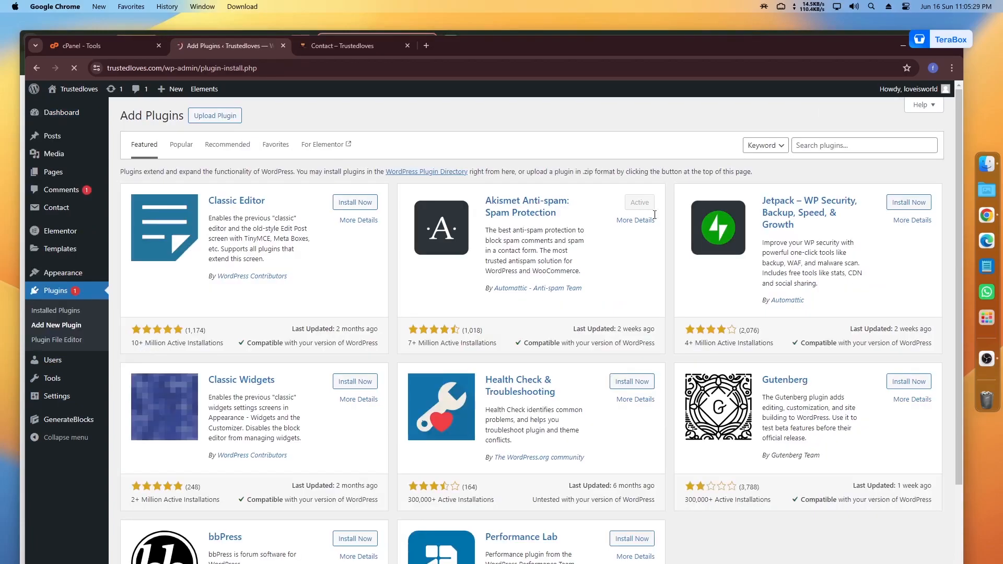
click(819, 151)
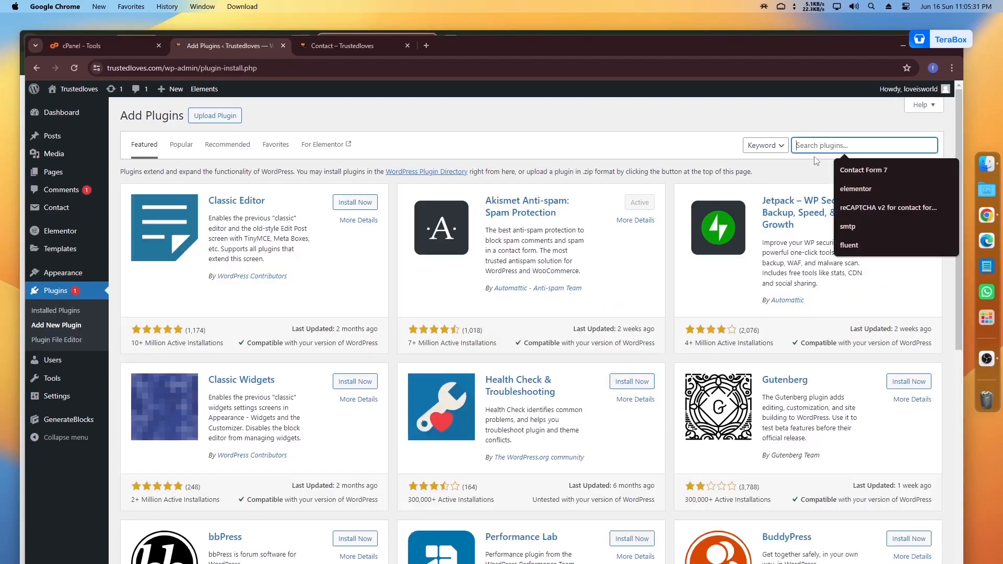
text(fluent)
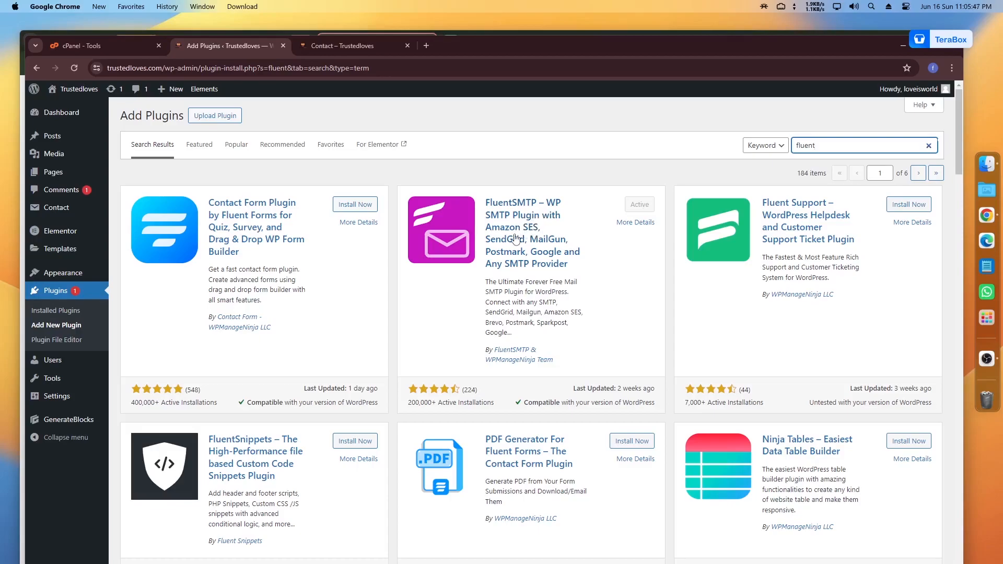
mouse_move(53, 397)
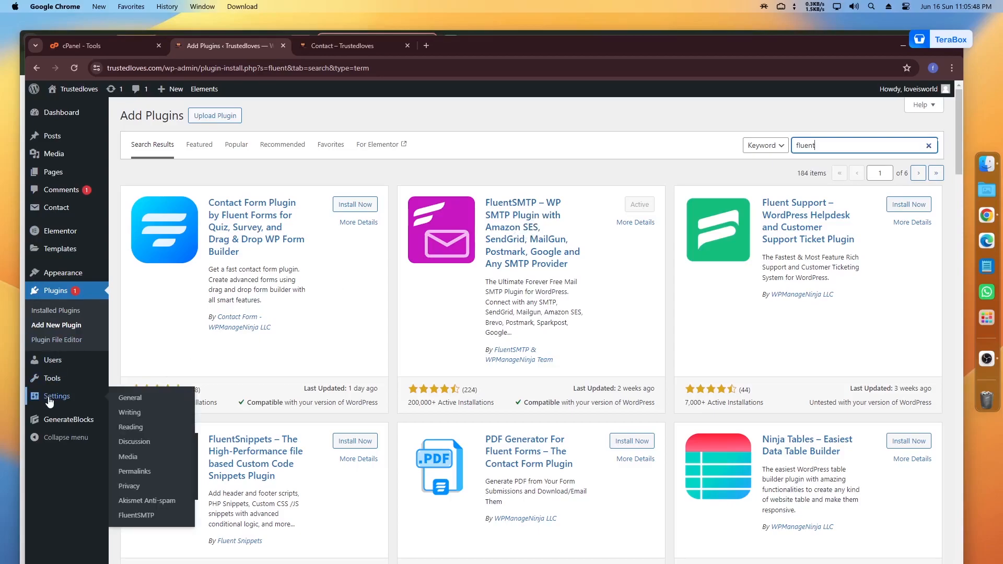
Step: Show FluentSMTP's Settings tab listing the single default SMTP server connection
click(137, 516)
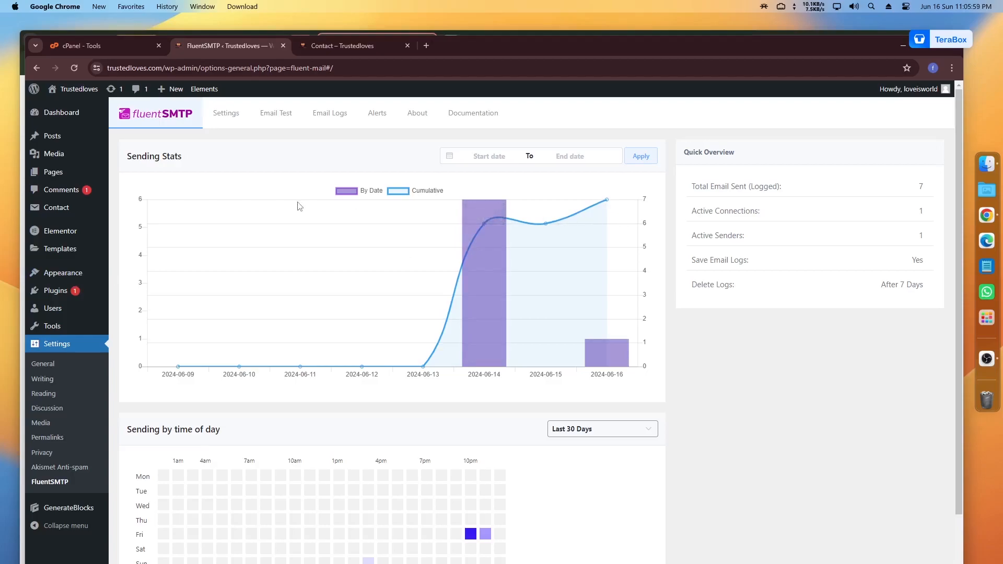
click(224, 116)
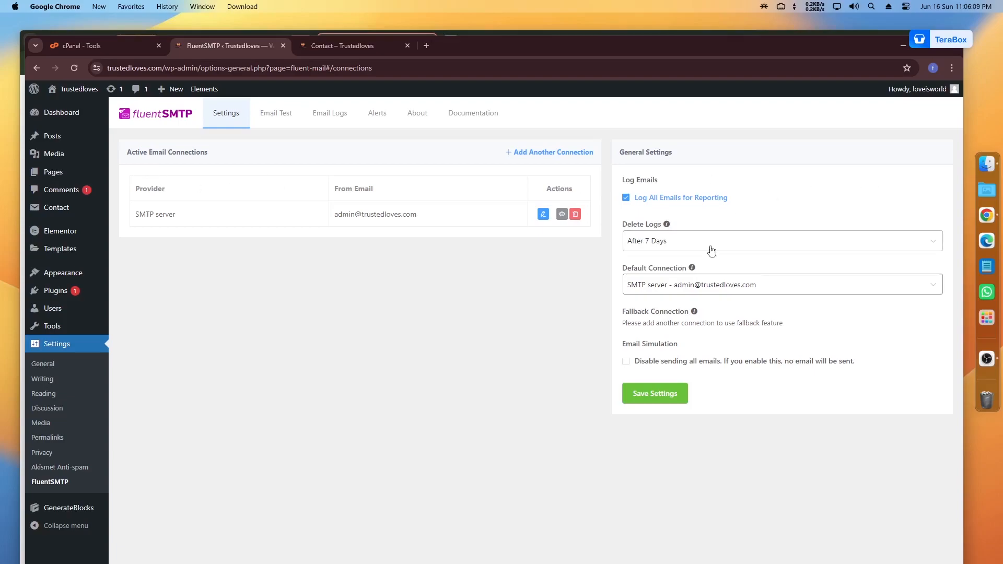
click(547, 156)
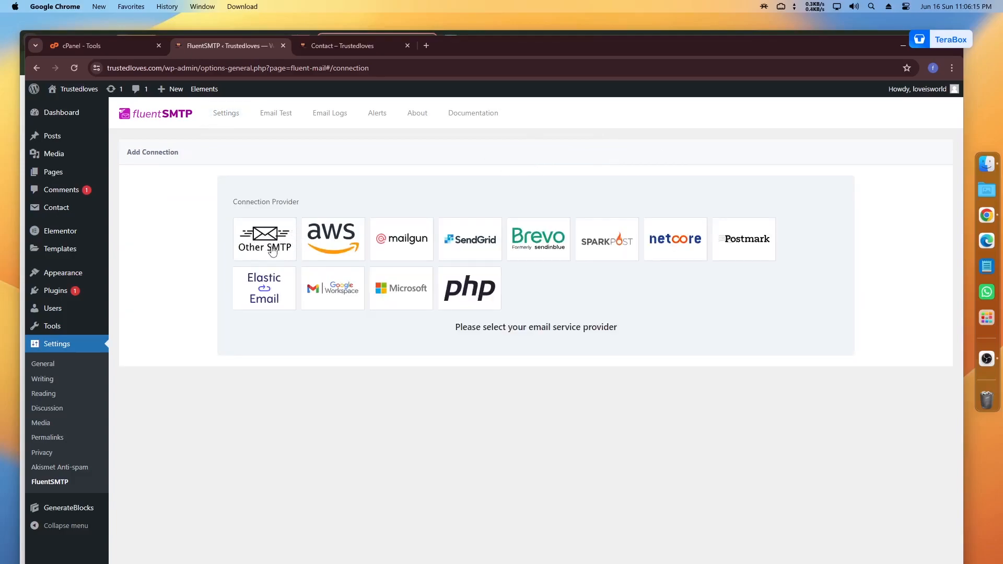
click(36, 69)
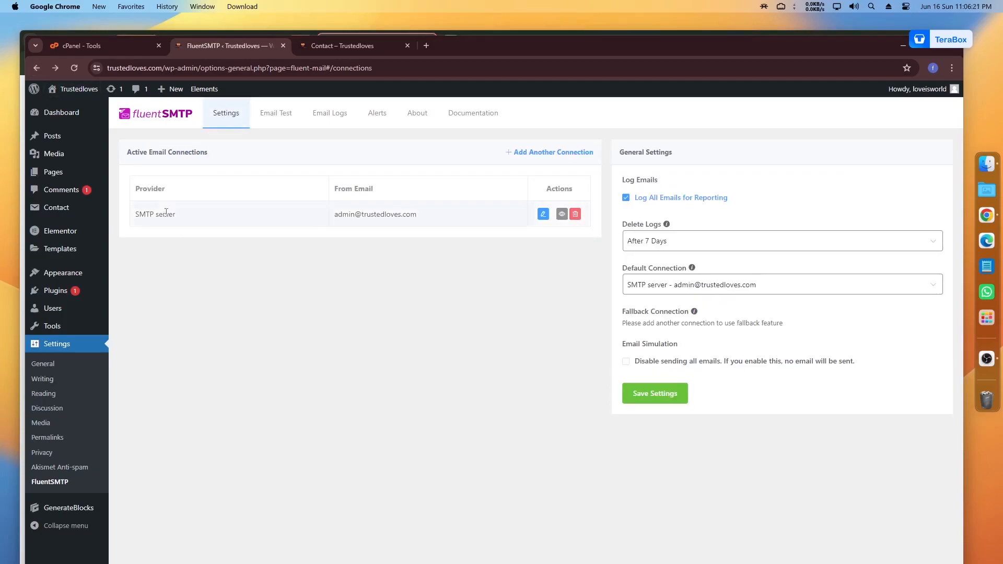
Step: Review the Other SMTP connection (mail.trustedloves.com, port 465, SSL), then move to cPanel
click(544, 214)
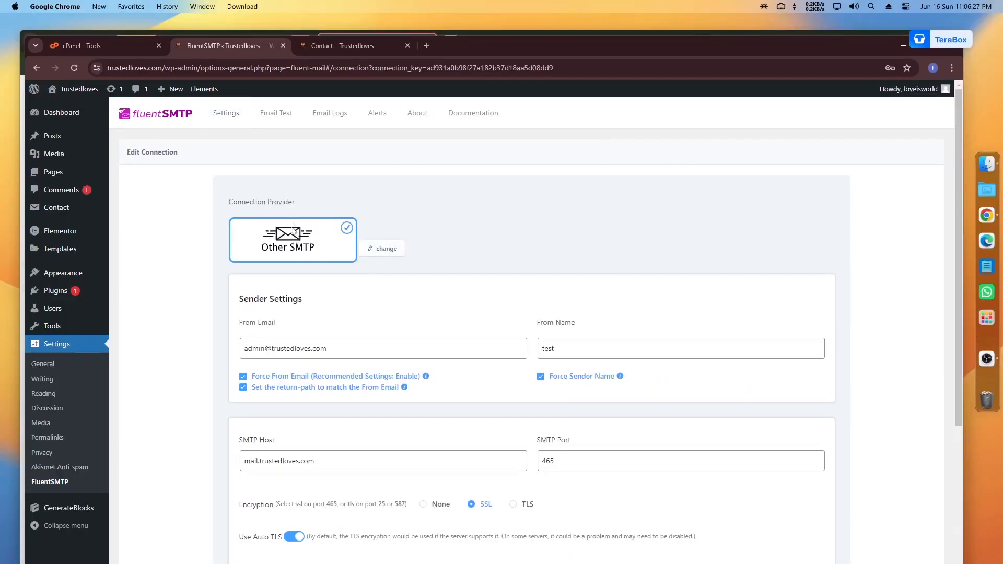
scroll(430, 296, down, 5)
scroll(496, 341, up, 5)
click(387, 249)
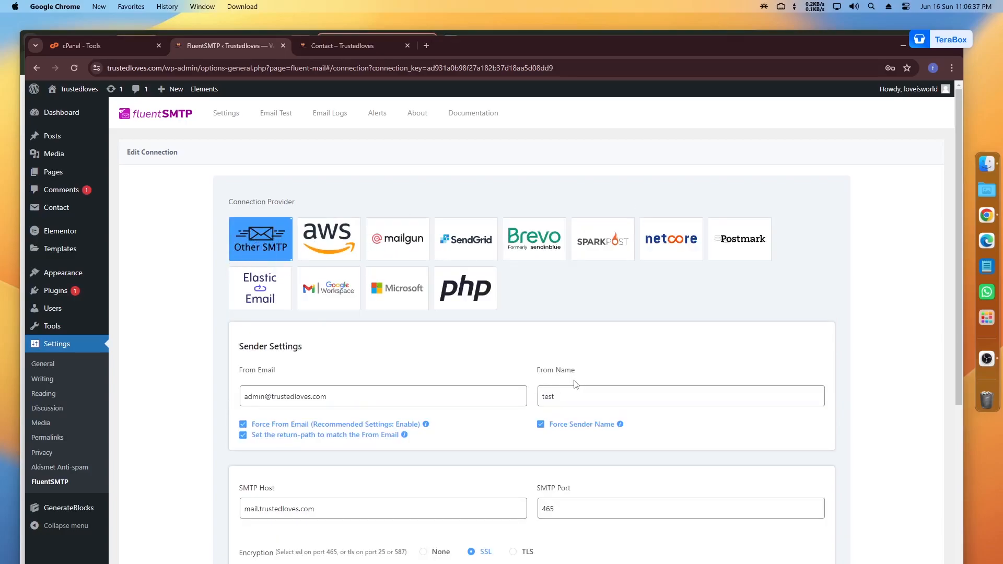
scroll(455, 358, down, 3)
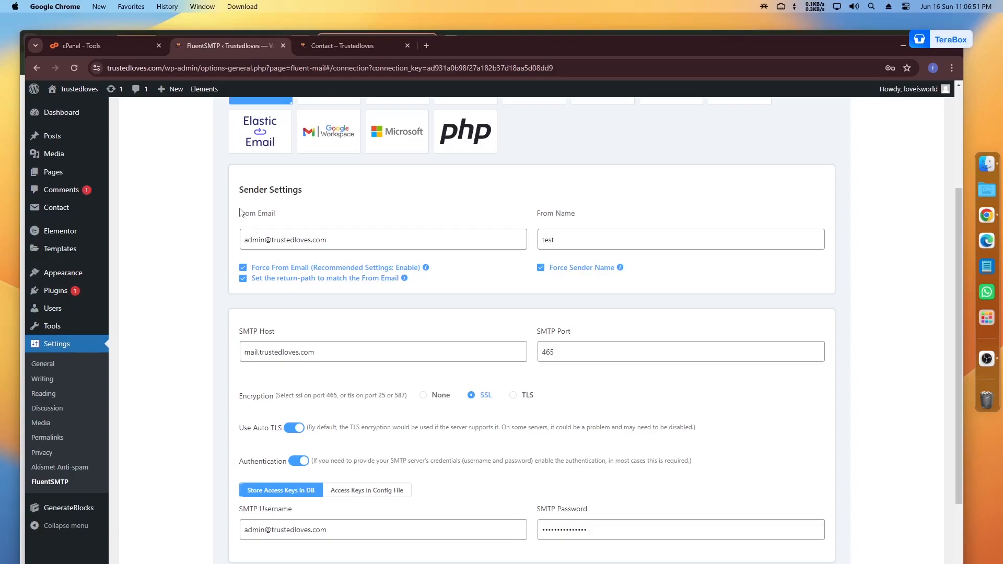
triple_click(285, 242)
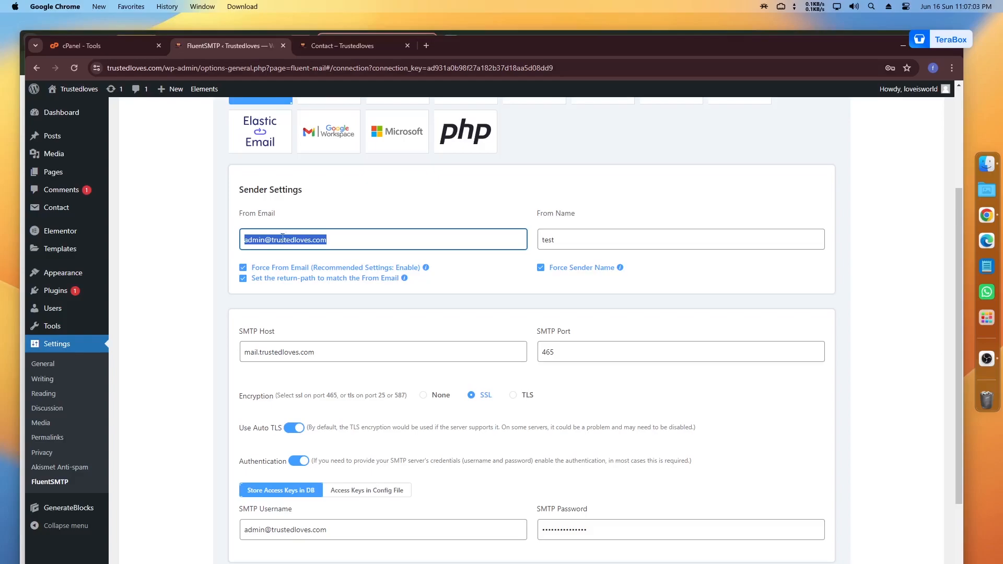
click(106, 50)
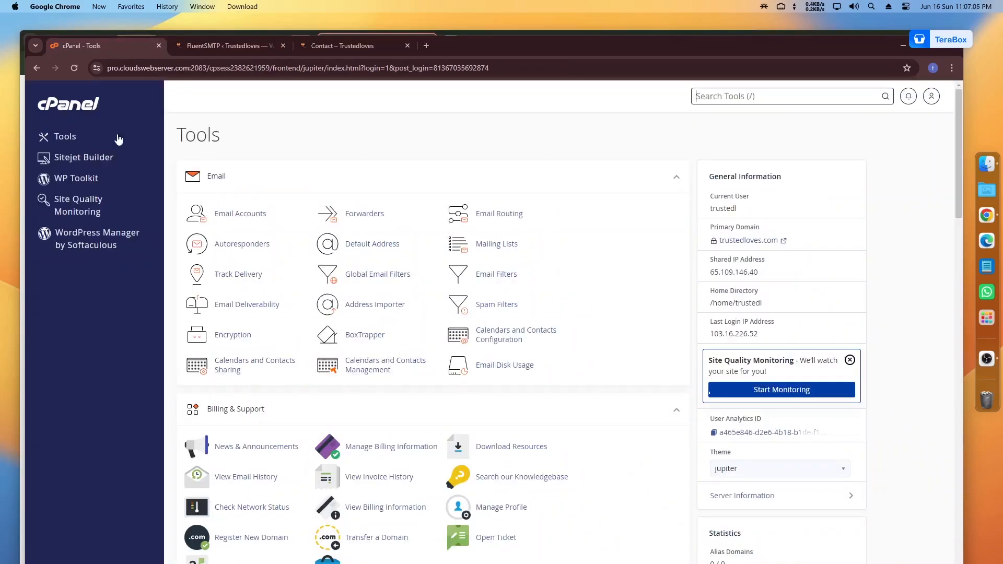
click(236, 216)
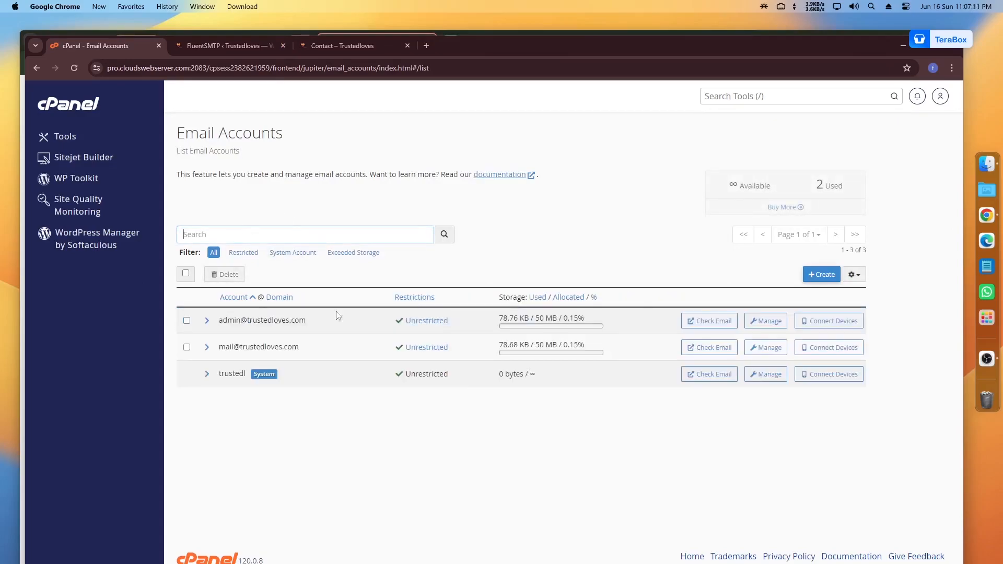
click(823, 275)
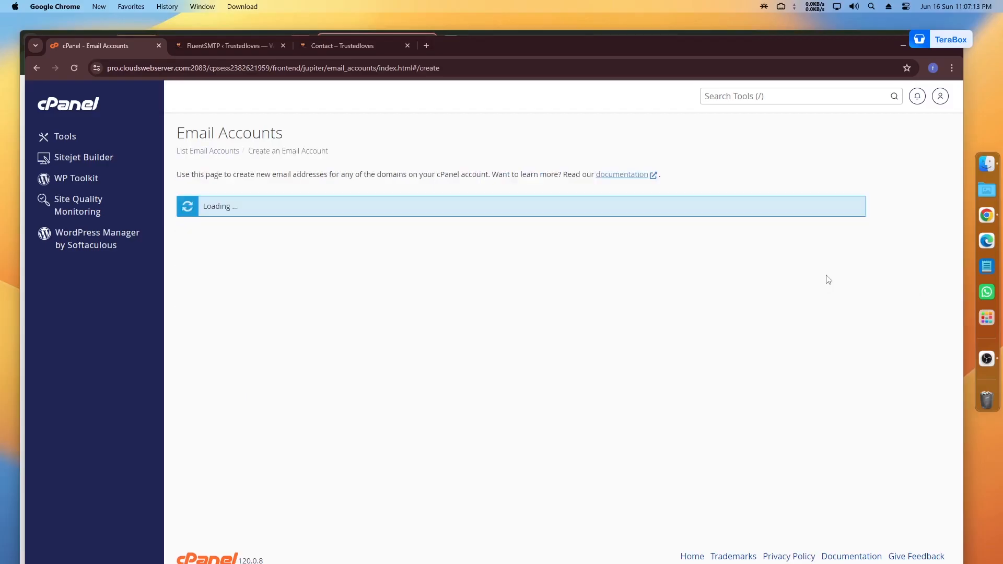
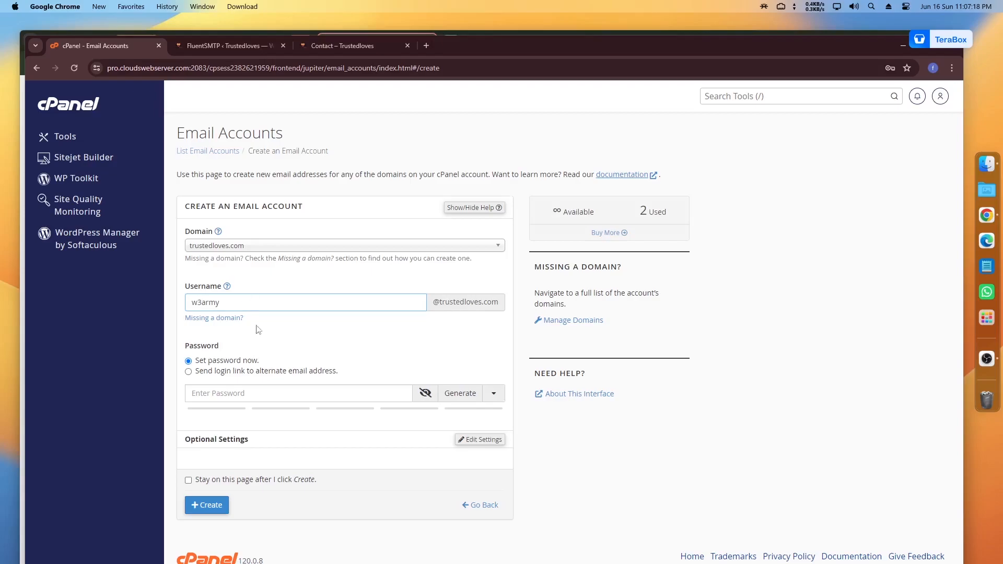
click(247, 393)
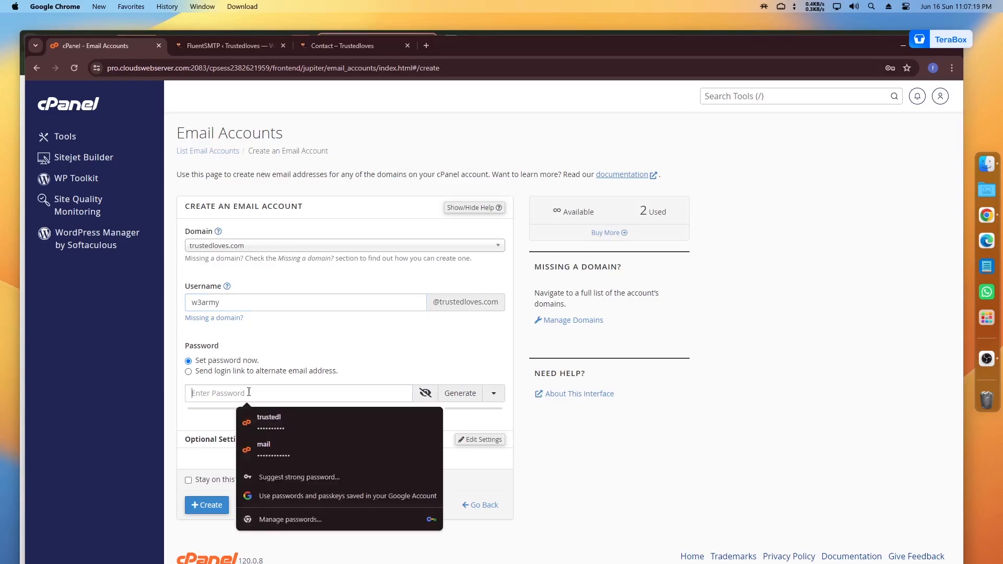
click(448, 393)
drag(292, 396, 174, 401)
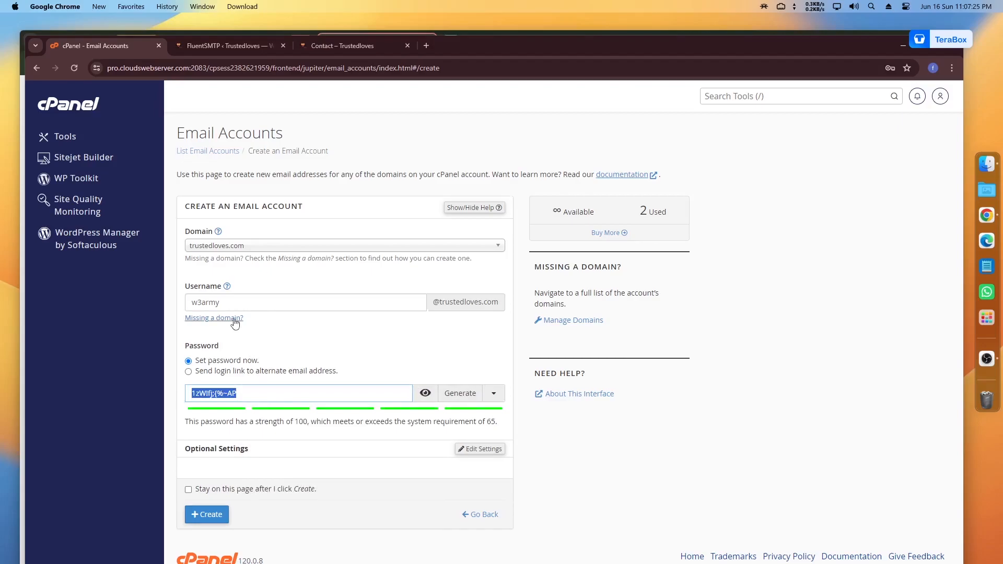
drag(336, 302, 189, 302)
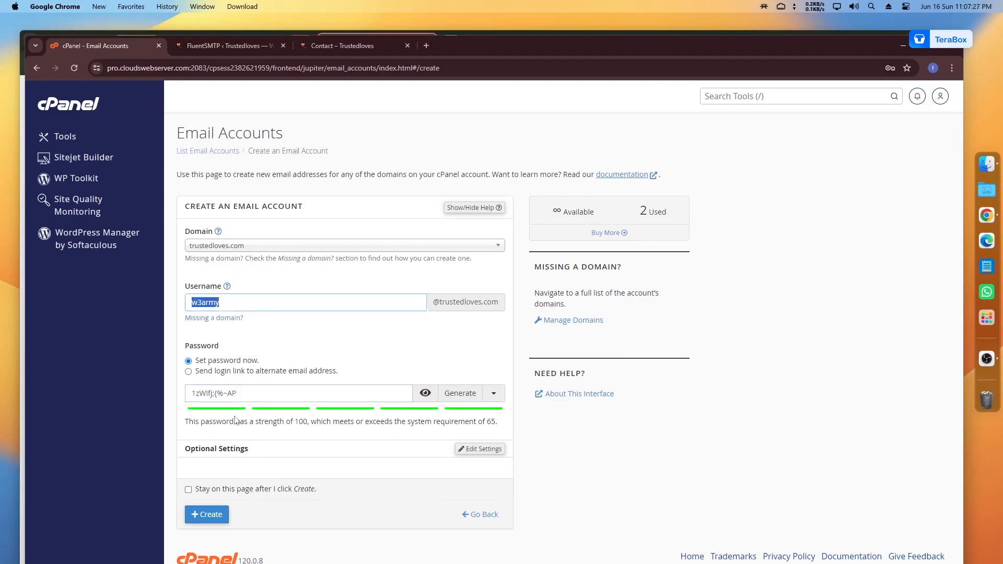
click(426, 47)
key(super+v)
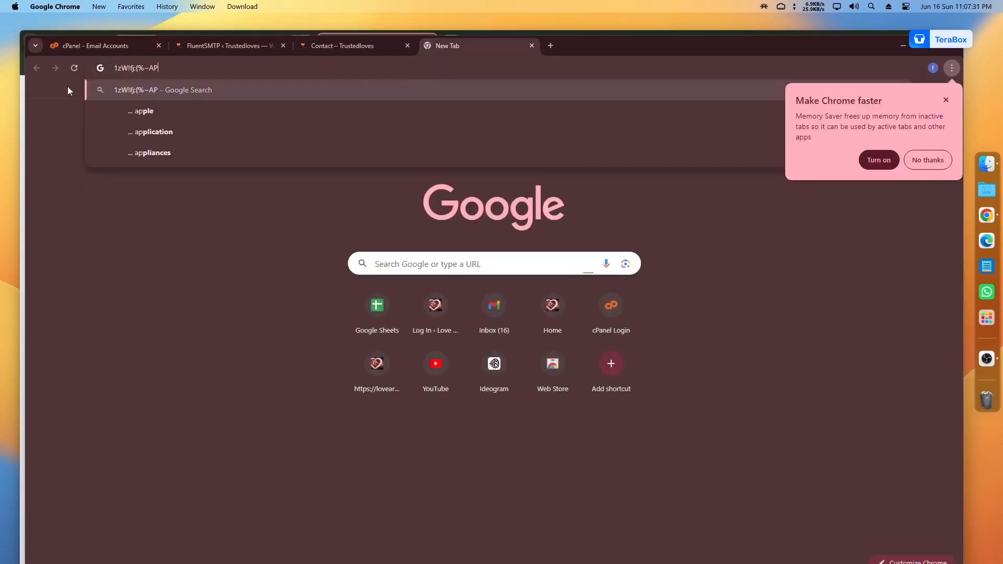
key(super+a)
click(105, 46)
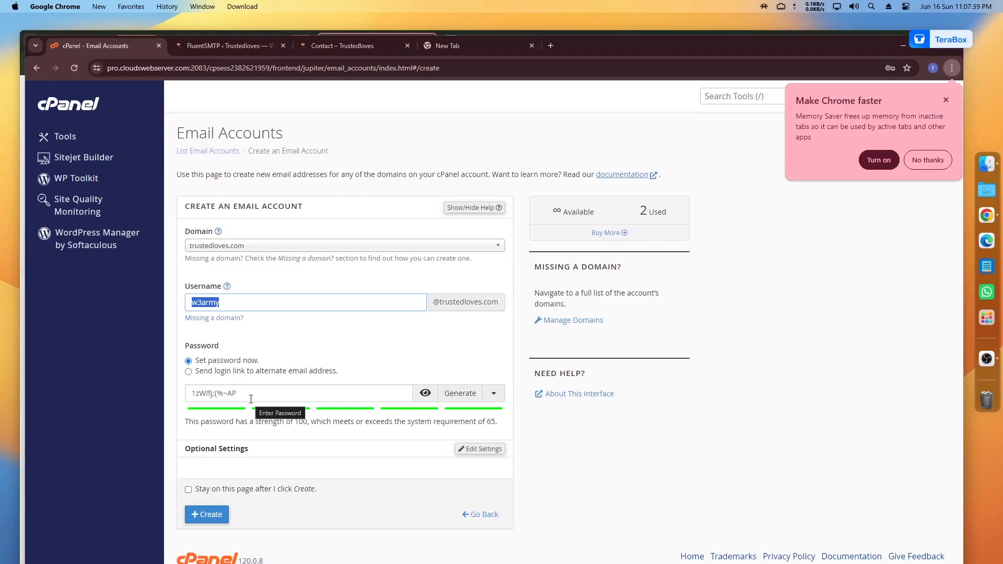
Step: Set the mailbox storage space to 50 MB and create the account
click(481, 449)
scroll(487, 459, down, 2)
scroll(487, 459, down, 1)
double_click(215, 370)
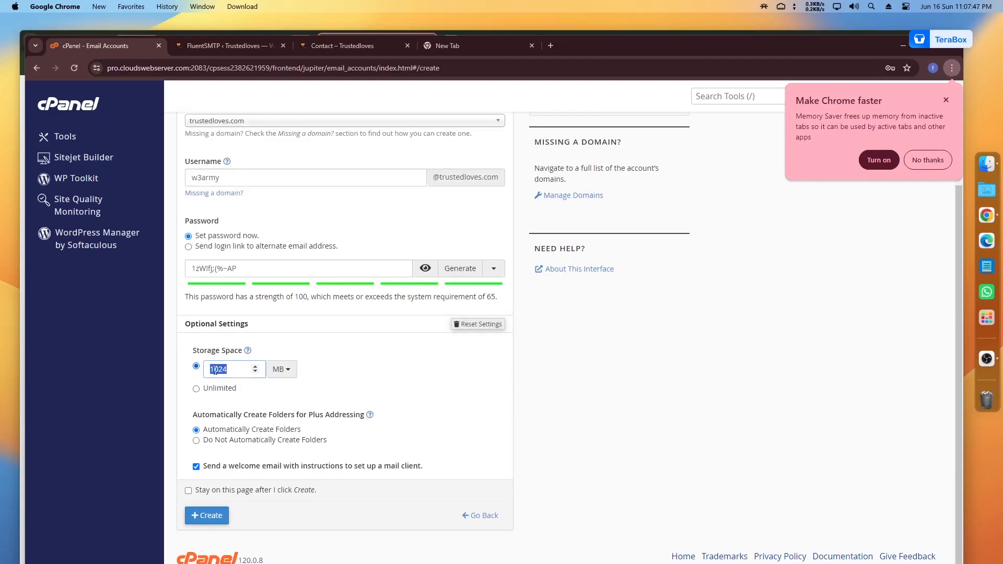
text(50)
click(204, 524)
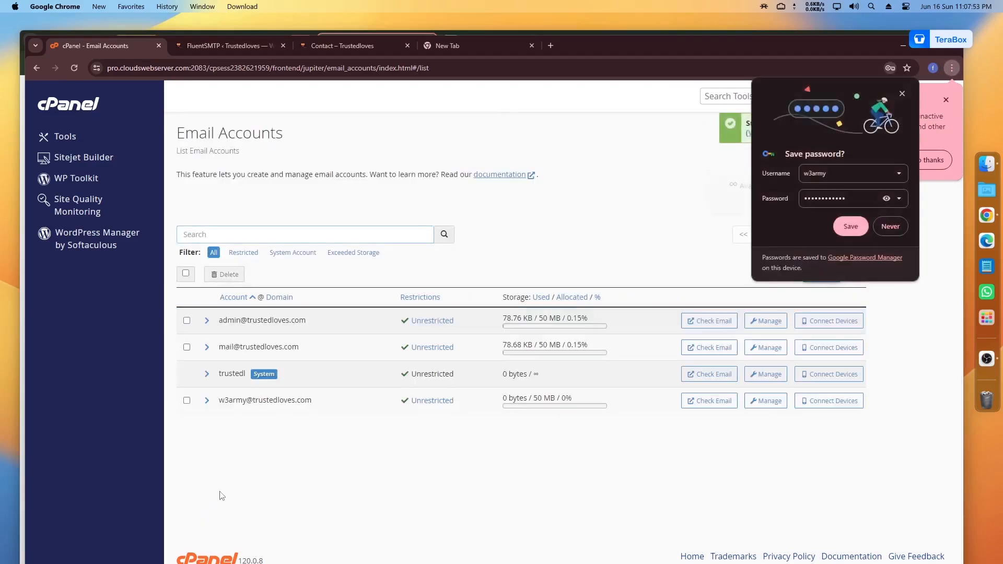
Step: Copy the new account's address into the notes tab alongside its password
drag(224, 401, 306, 401)
click(505, 42)
double_click(144, 68)
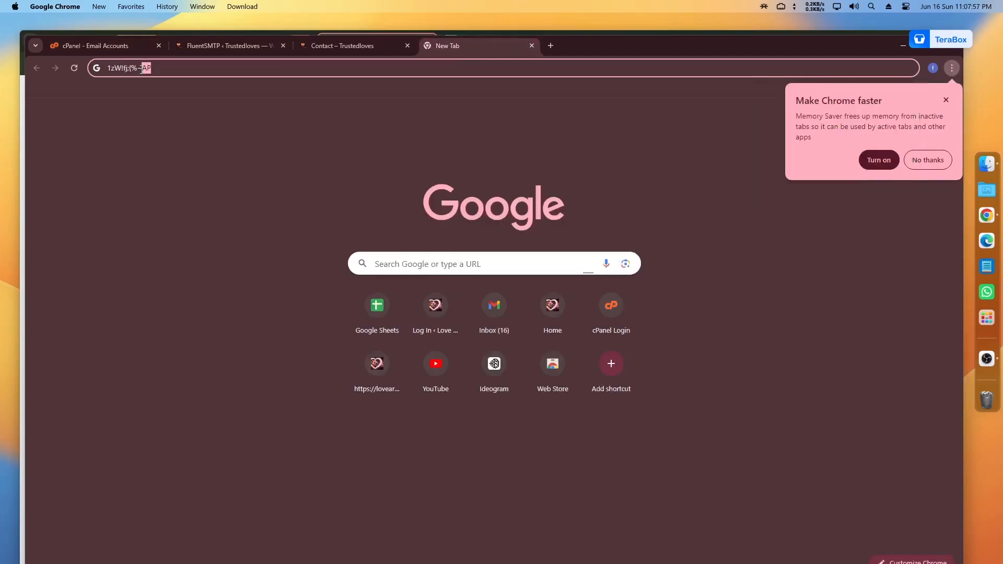
click(123, 49)
click(279, 405)
click(471, 51)
triple_click(145, 74)
double_click(145, 73)
click(98, 47)
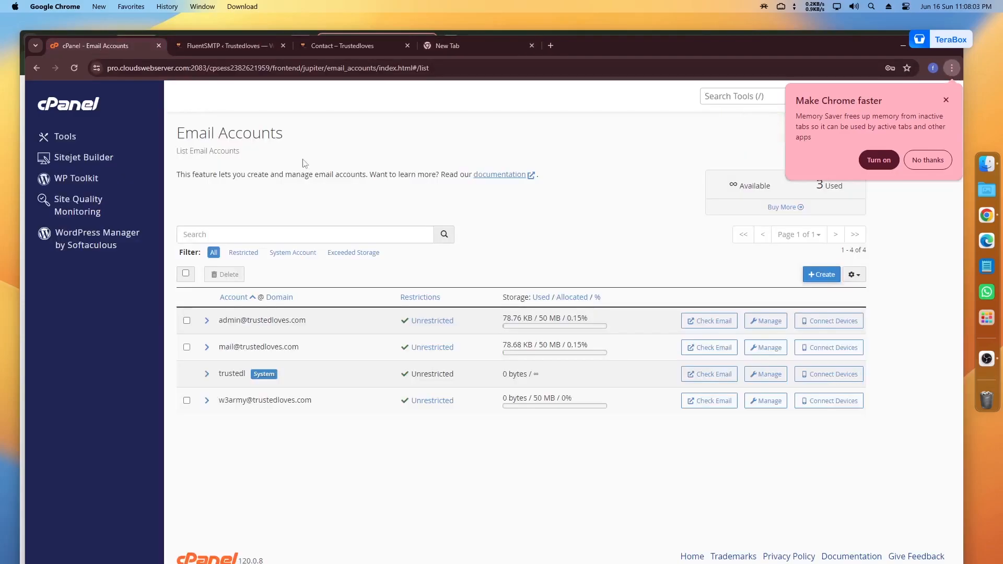
Step: Dismiss the Chrome suggestion and launch Webmail for the mail account
click(946, 101)
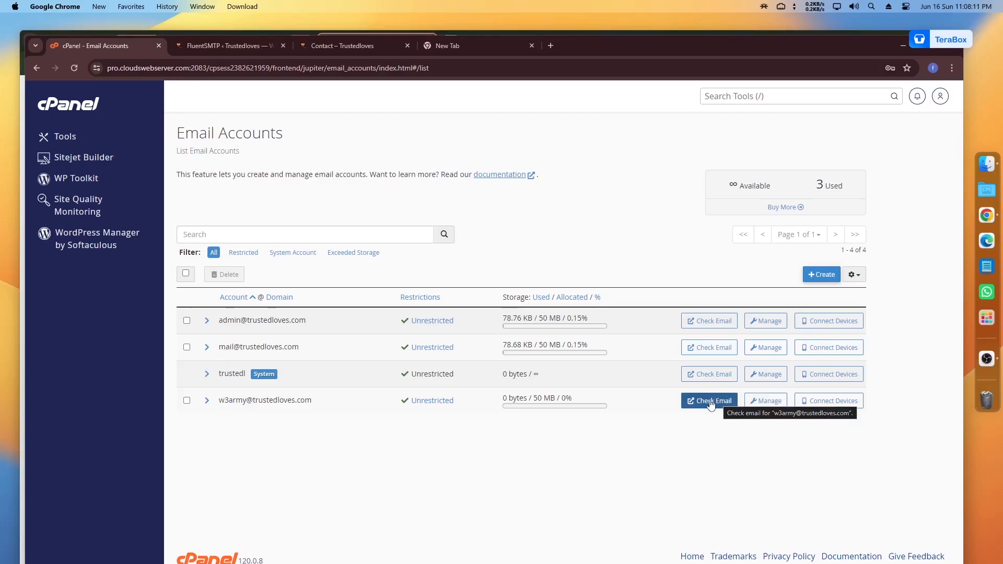
click(225, 46)
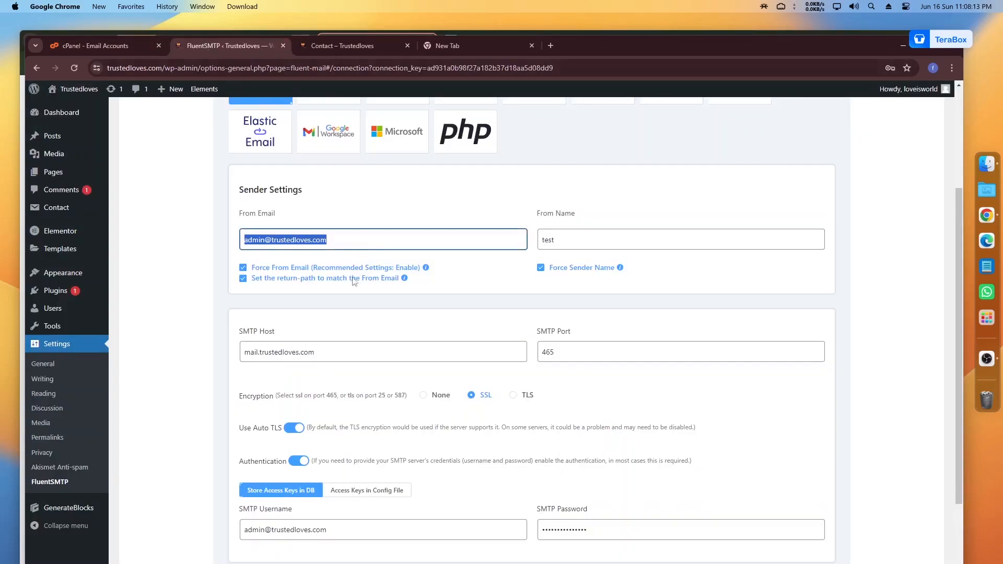
click(92, 46)
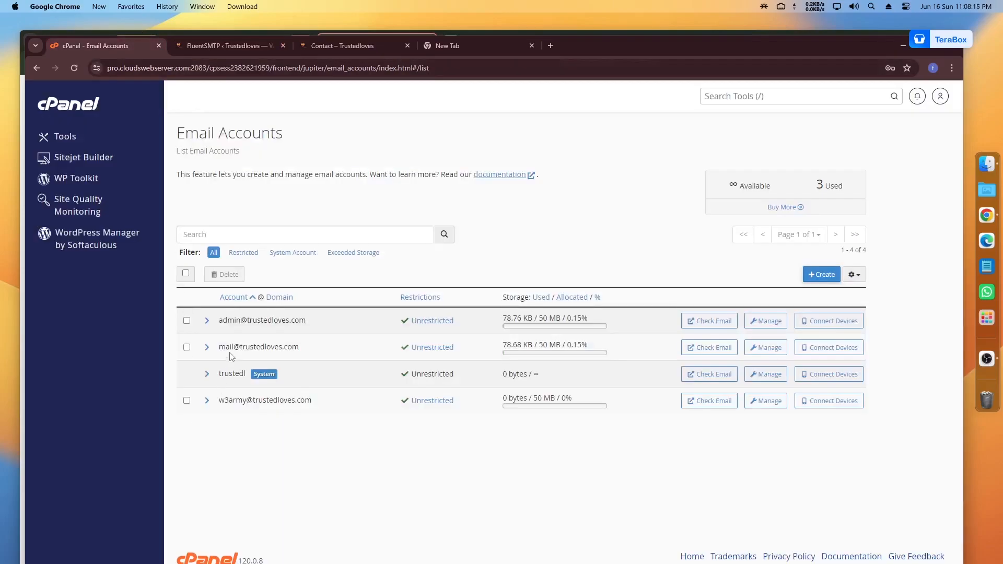
click(710, 348)
click(95, 47)
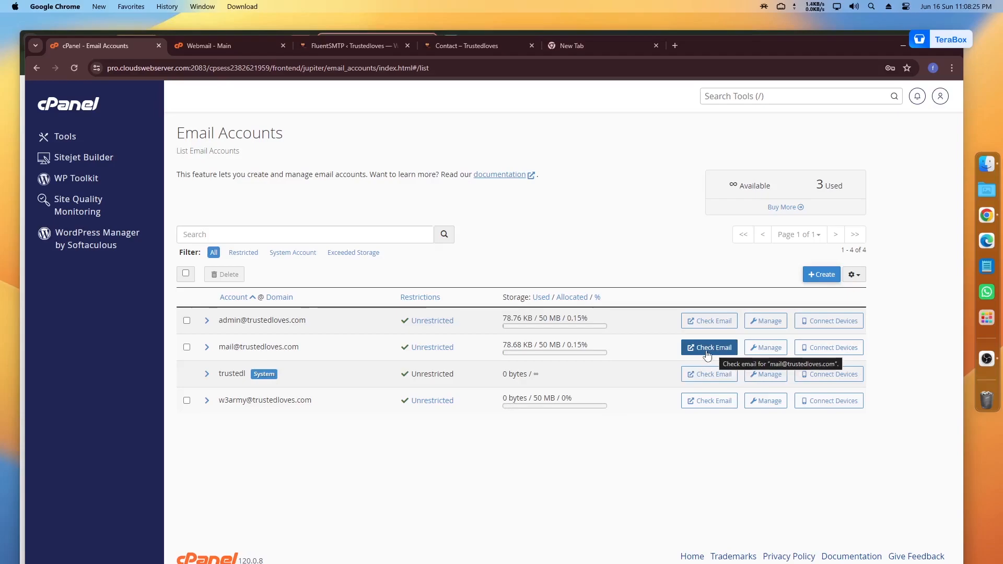
Step: Enter the Roundcube inbox, auto-open on login, and read the client configuration message's SMTP port 465
click(203, 49)
click(84, 246)
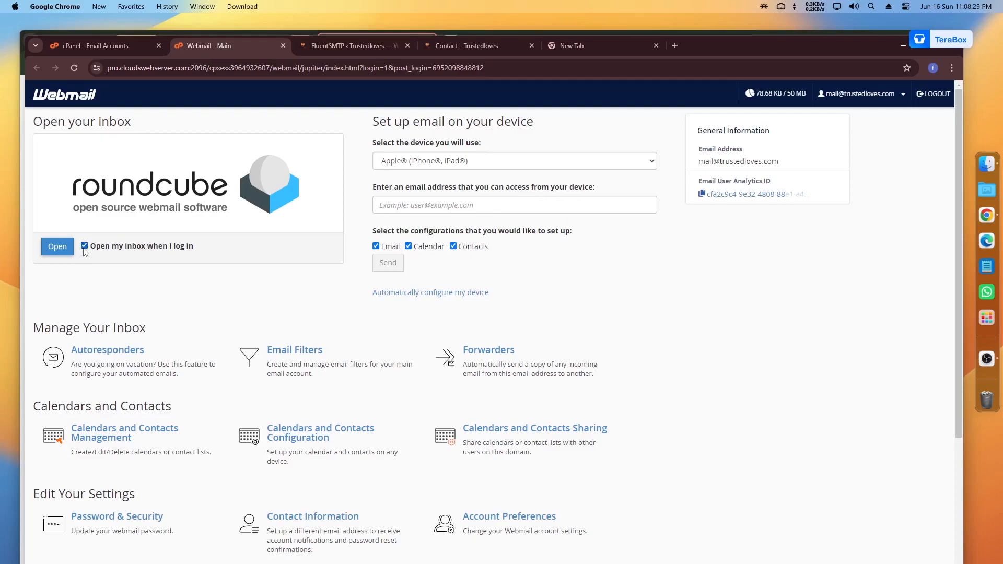
click(59, 249)
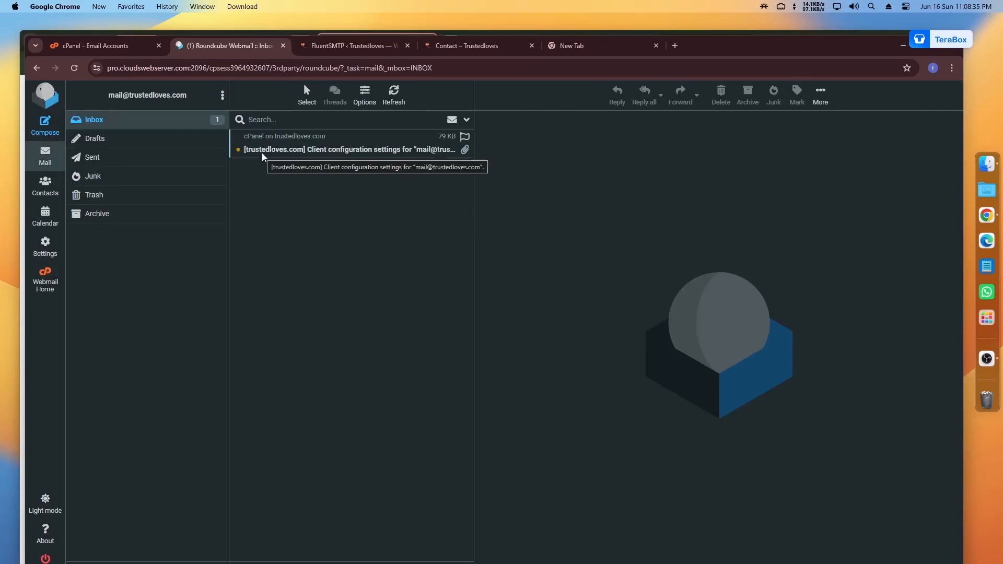
click(336, 153)
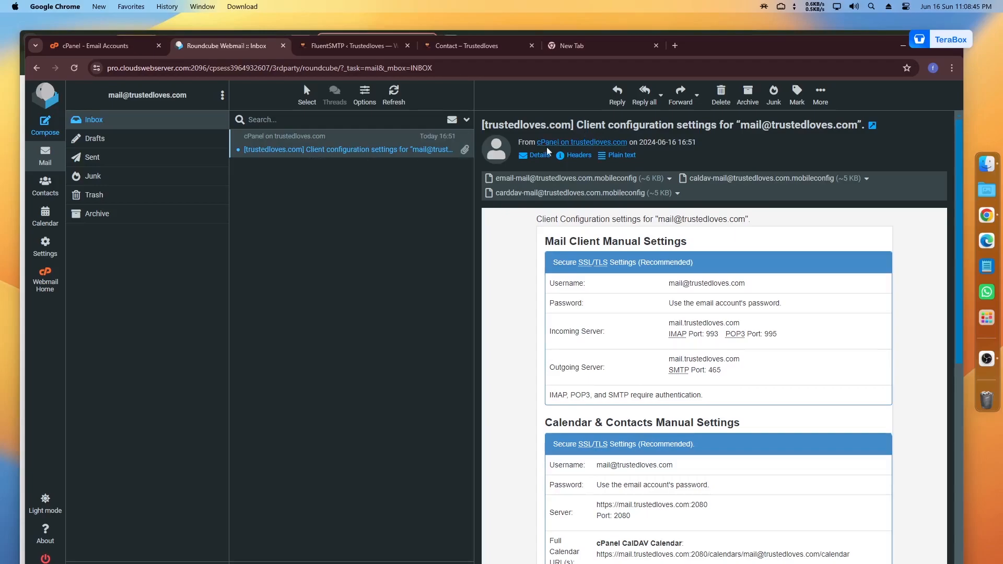
scroll(593, 277, down, 5)
scroll(601, 287, up, 4)
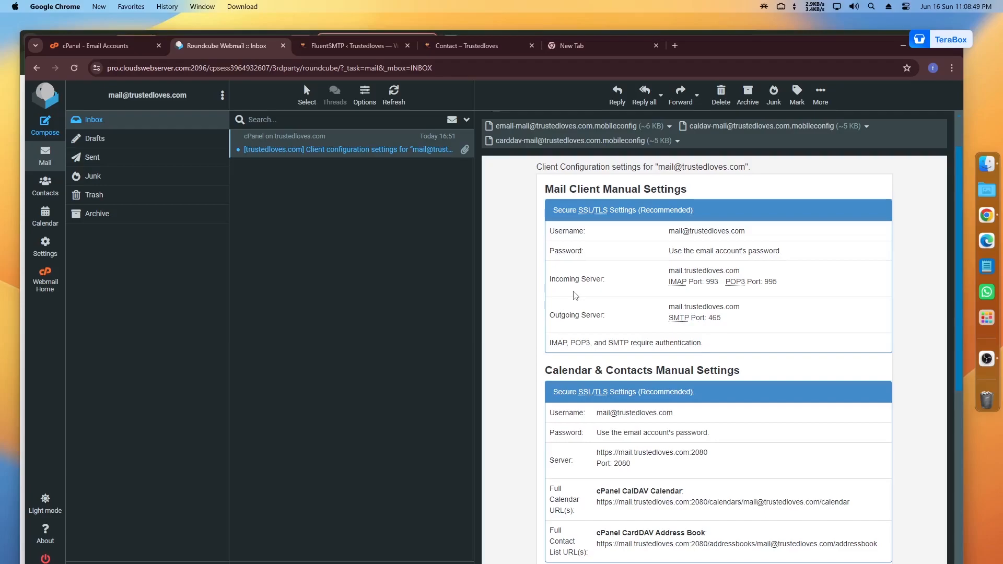
Step: Look over FluentSMTP's Sender Settings and From Email, then return to cPanel's Email Accounts list
click(342, 50)
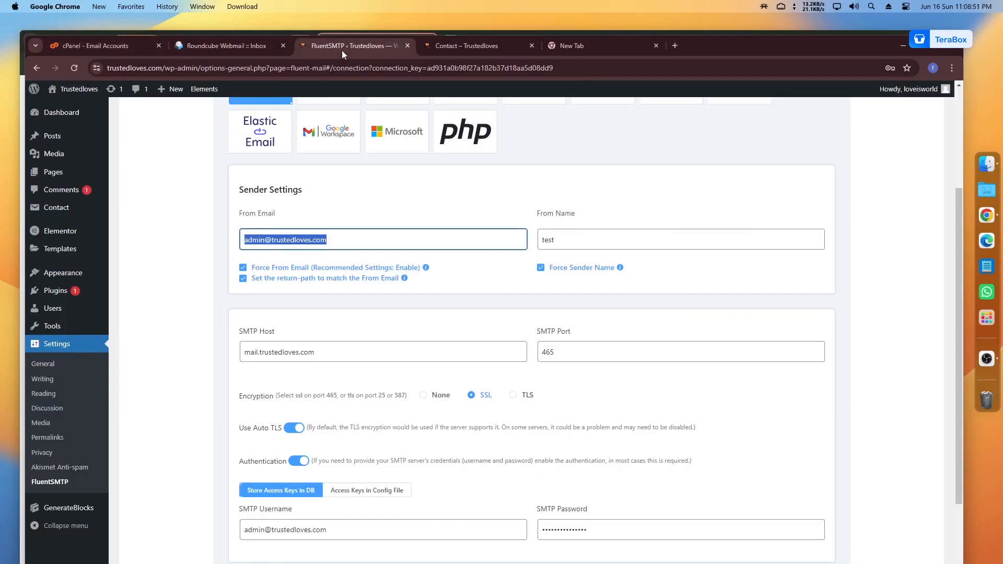
click(315, 239)
scroll(316, 239, up, 3)
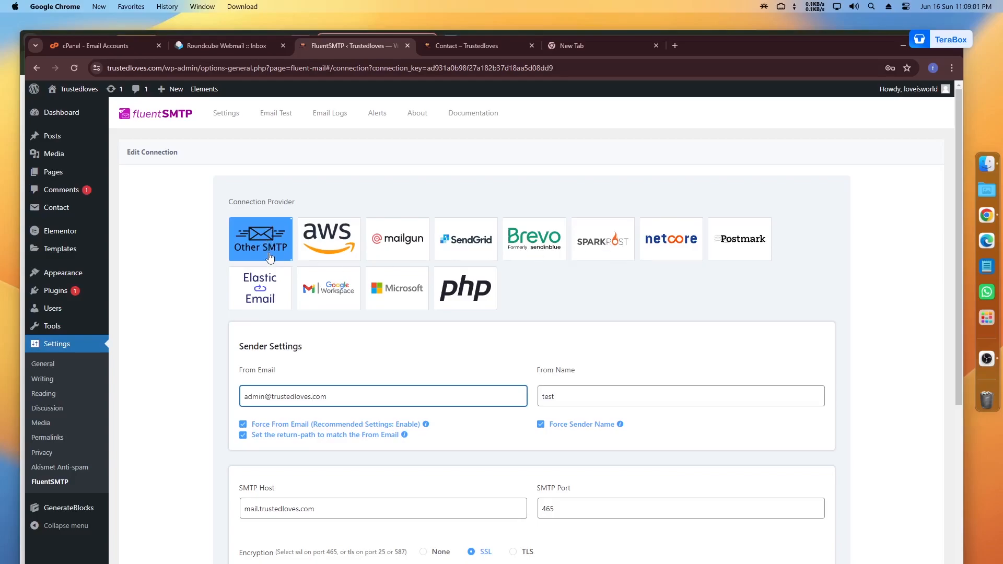
scroll(261, 261, down, 2)
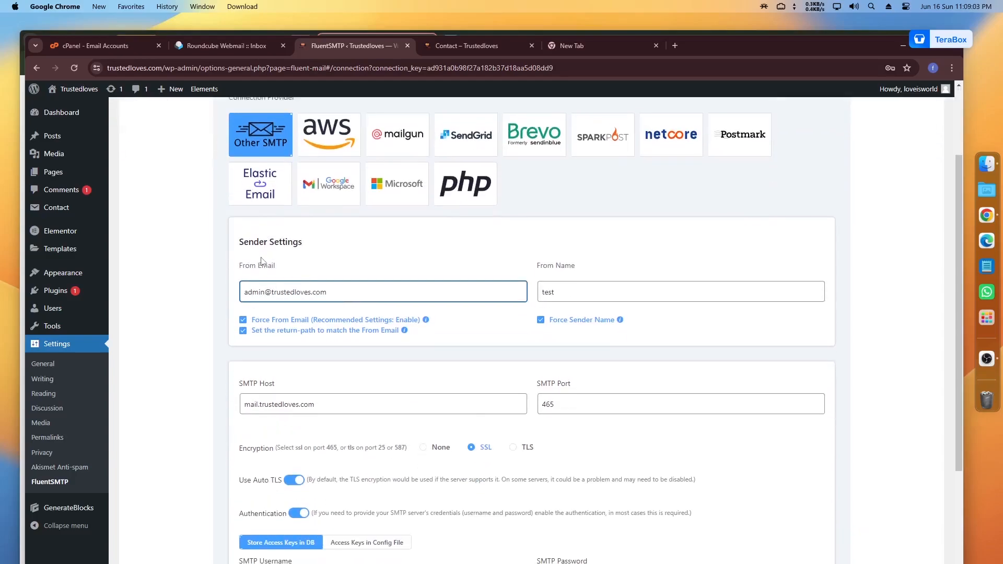
drag(241, 243, 313, 245)
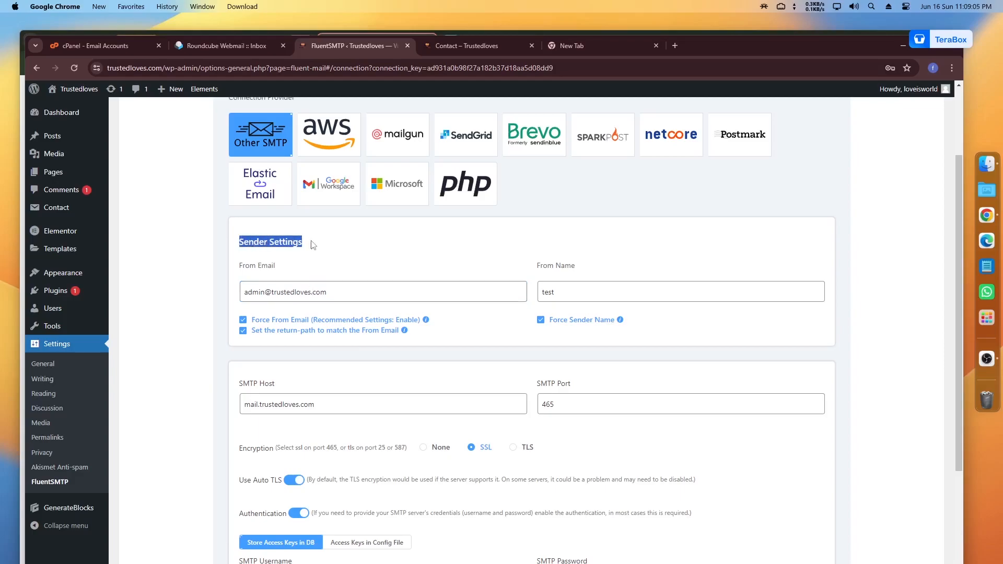
triple_click(293, 298)
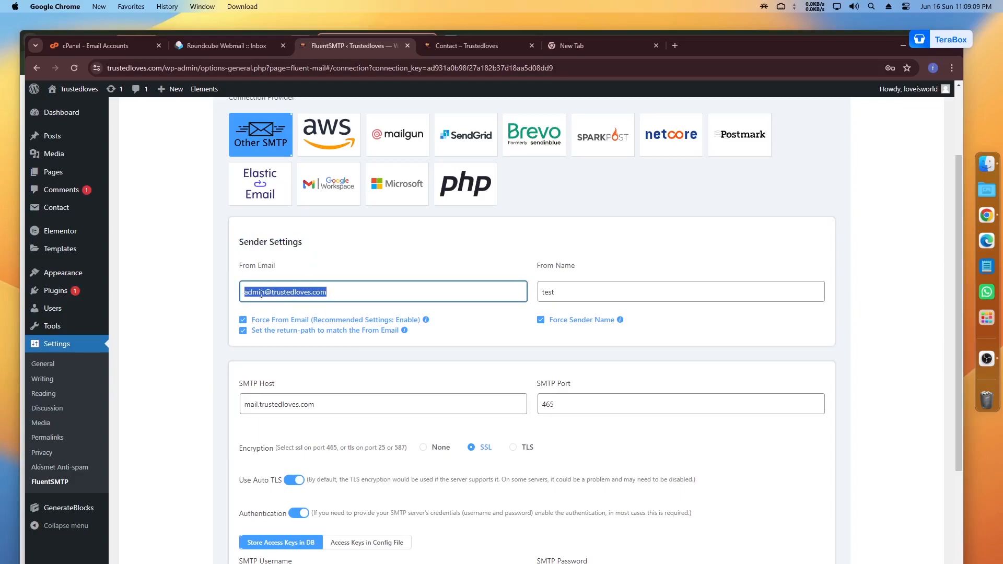
click(123, 50)
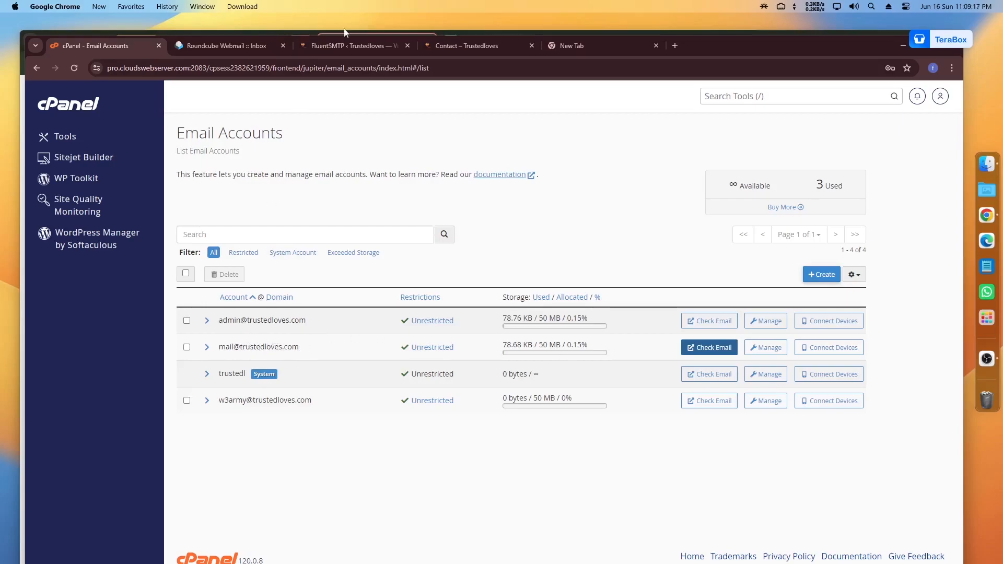
Step: Open the admin account's webmail configuration message and check outgoing server mail.trustedloves.com
click(342, 47)
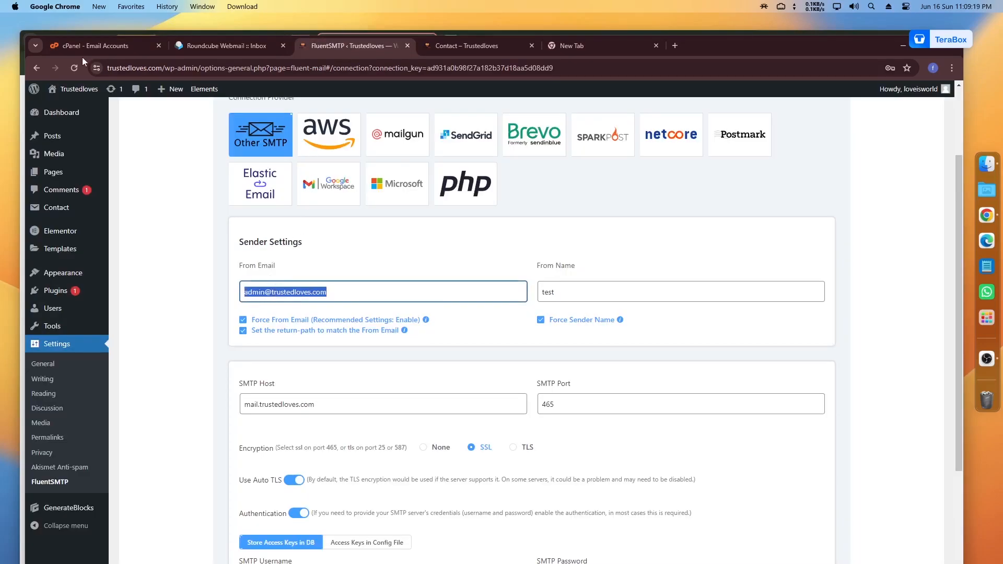
click(86, 46)
click(690, 343)
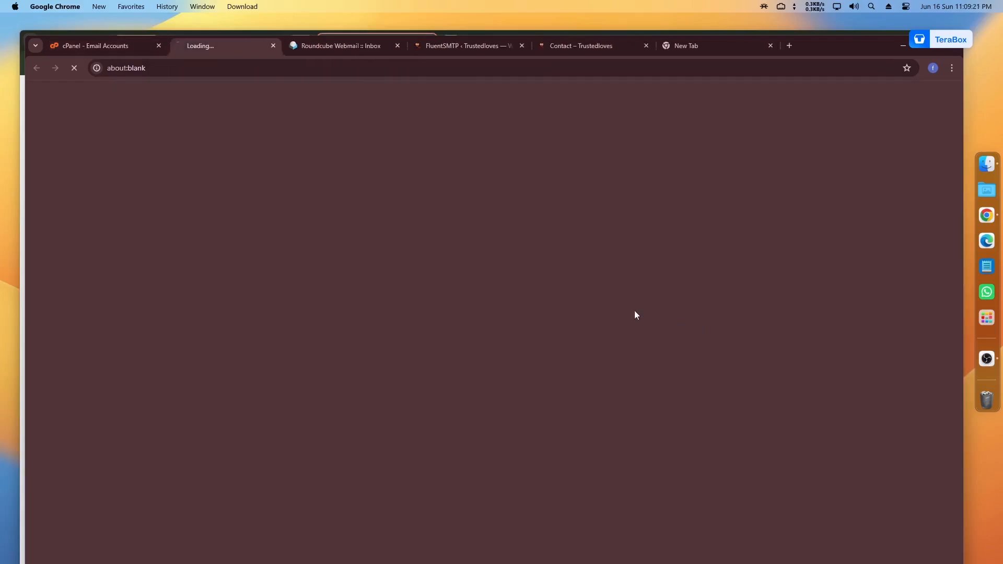
click(333, 47)
key(super+w)
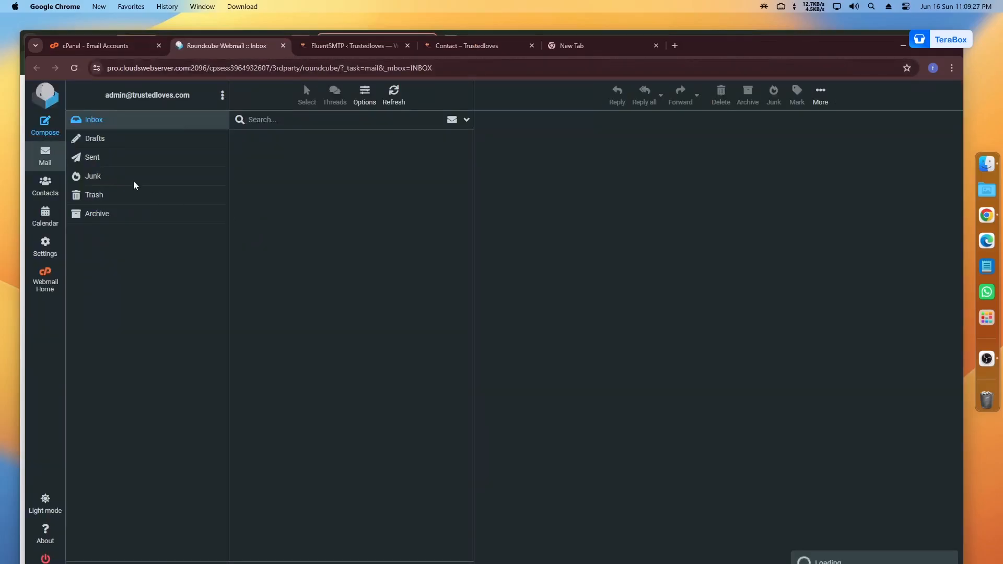
click(309, 152)
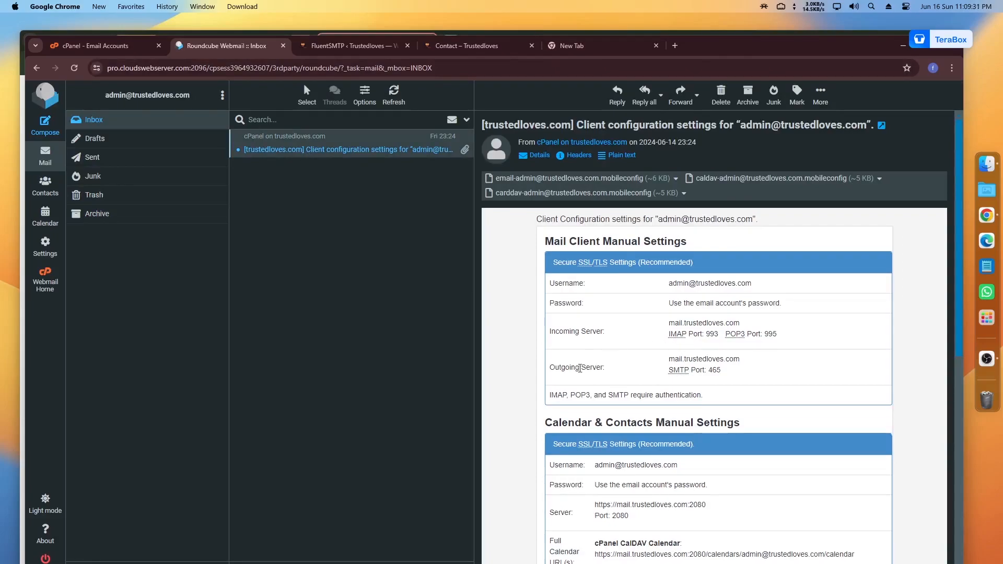
drag(551, 368, 608, 369)
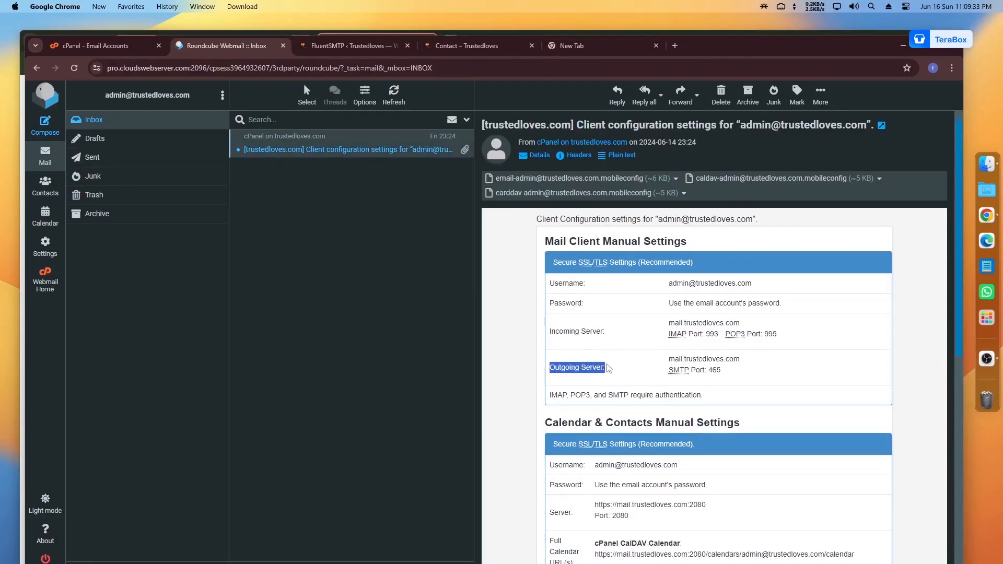
scroll(585, 367, down, 2)
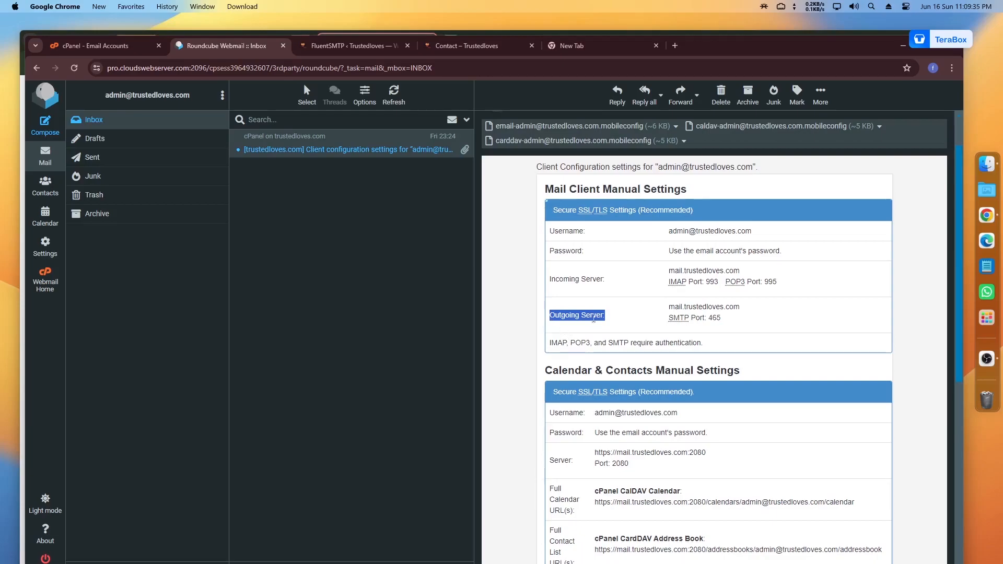
drag(742, 309, 670, 308)
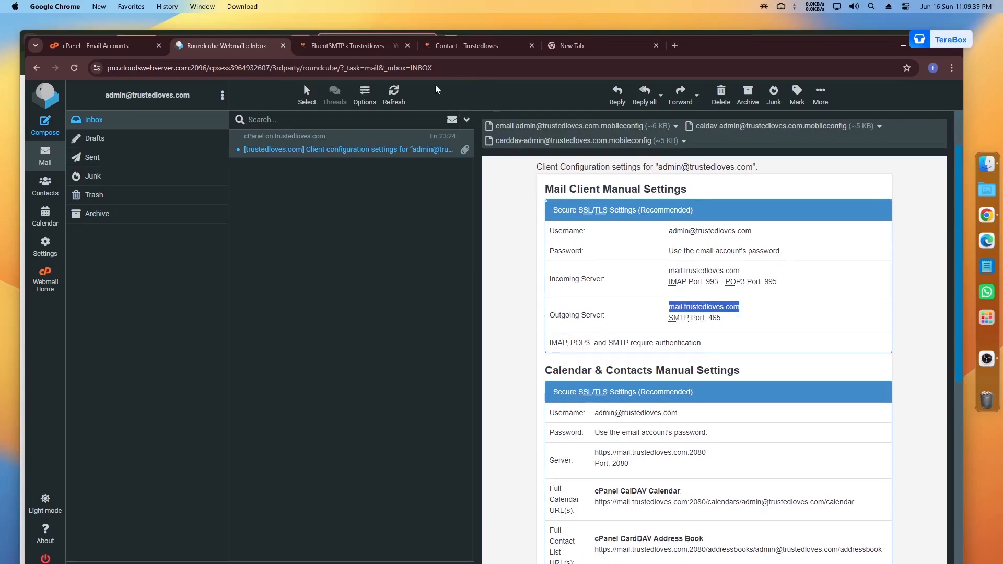
Step: Copy the admin mailbox address from webmail into FluentSMTP's From Email field
click(362, 49)
triple_click(320, 292)
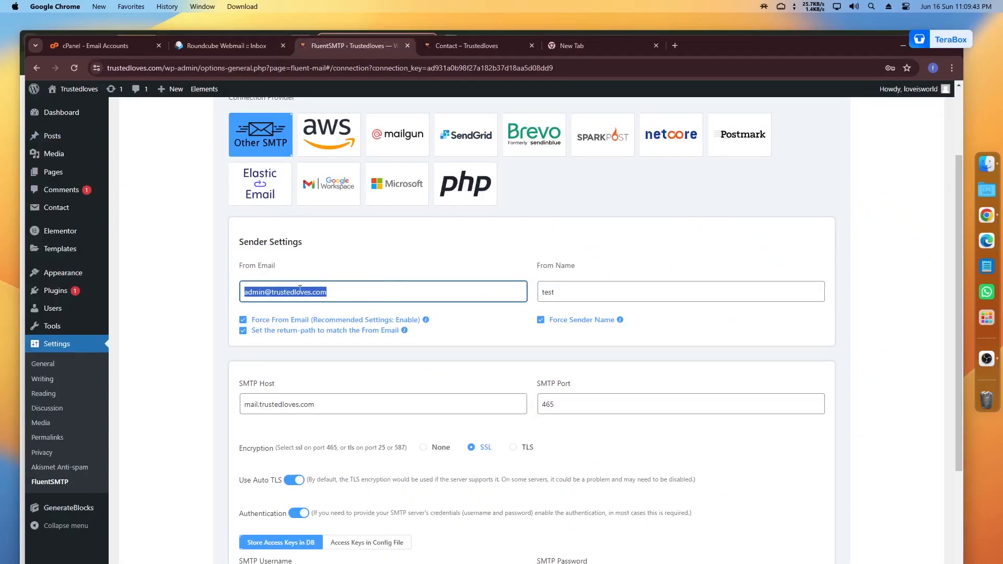
click(208, 48)
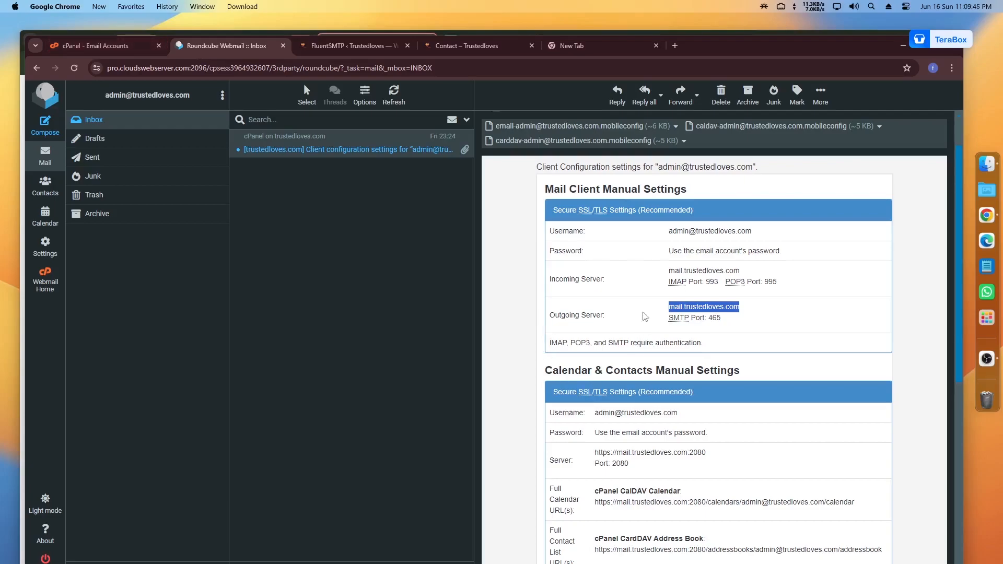
drag(110, 96, 190, 96)
key(super+c)
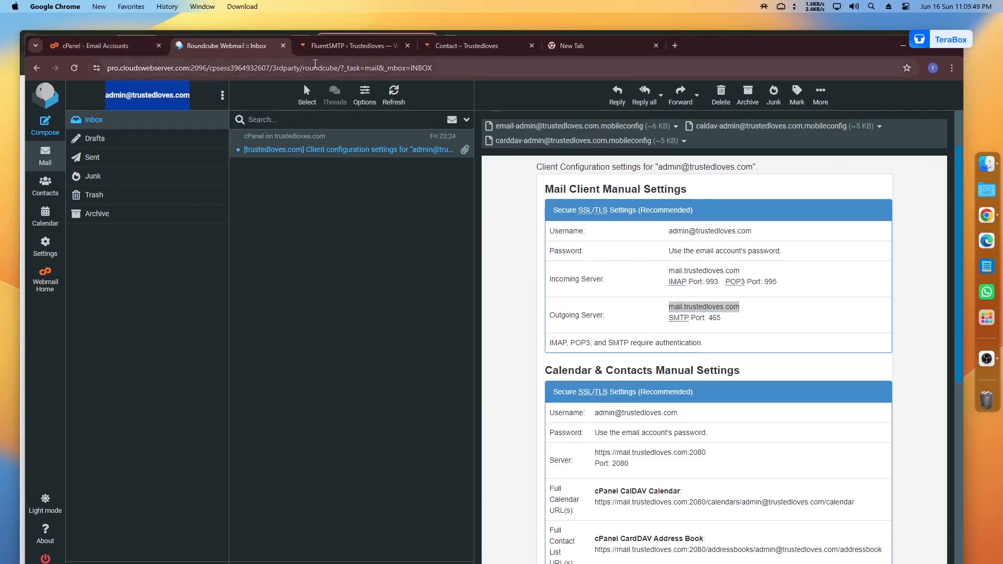
click(329, 46)
triple_click(308, 293)
key(super+v)
Step: Replace the From Name 'test' with 'type'
triple_click(560, 297)
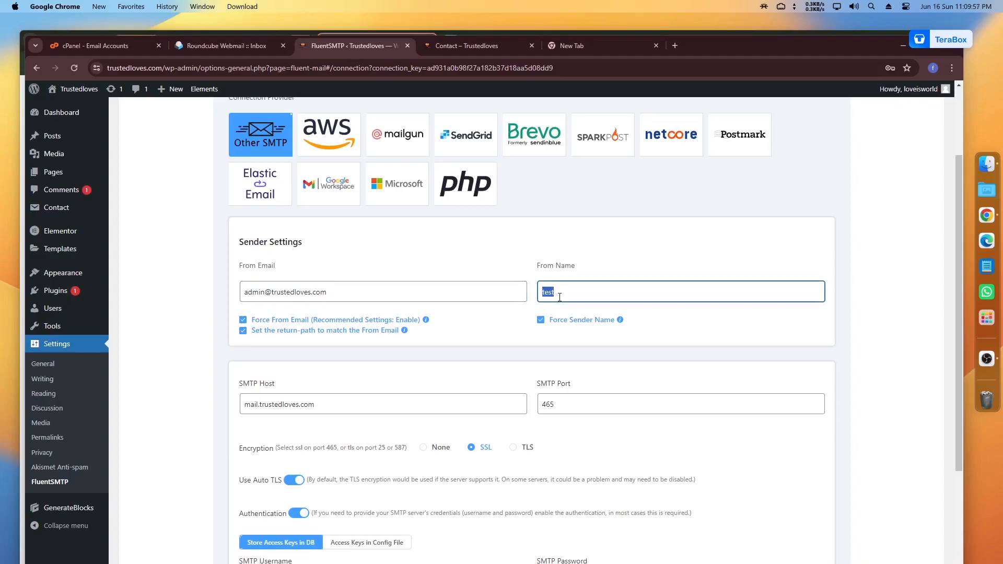
double_click(560, 297)
text(sadlkju)
double_click(560, 297)
text(any)
double_click(559, 297)
text(ty)
double_click(559, 297)
key(BackSpace)
text(type)
Step: Keep Force Sender Name enabled and select the SMTP Host value
click(542, 322)
click(542, 322)
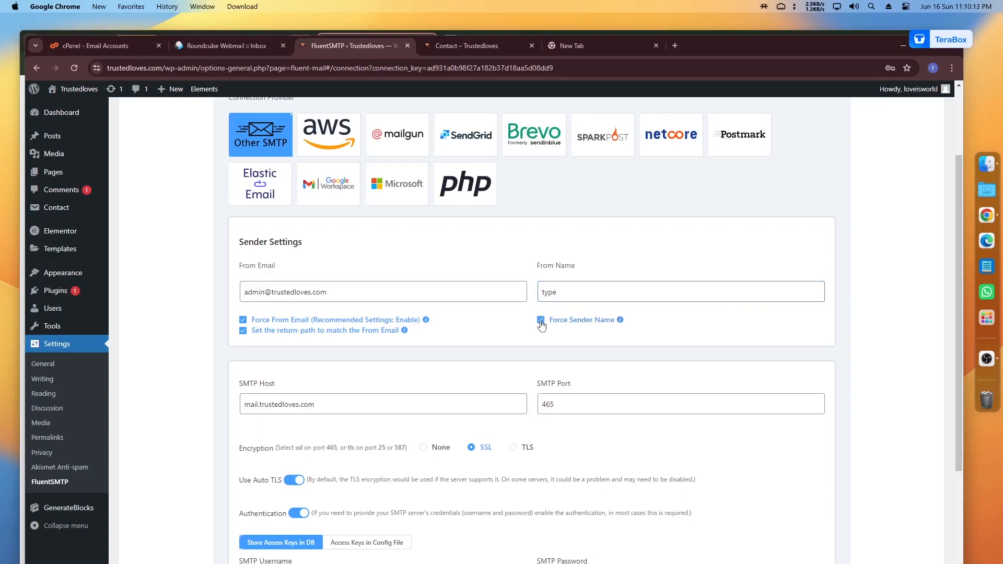
scroll(542, 326, down, 2)
click(316, 300)
drag(315, 301, 244, 305)
Step: Check the SMTP host mail.trustedloves.com against Roundcube's Outgoing Server entry
click(199, 49)
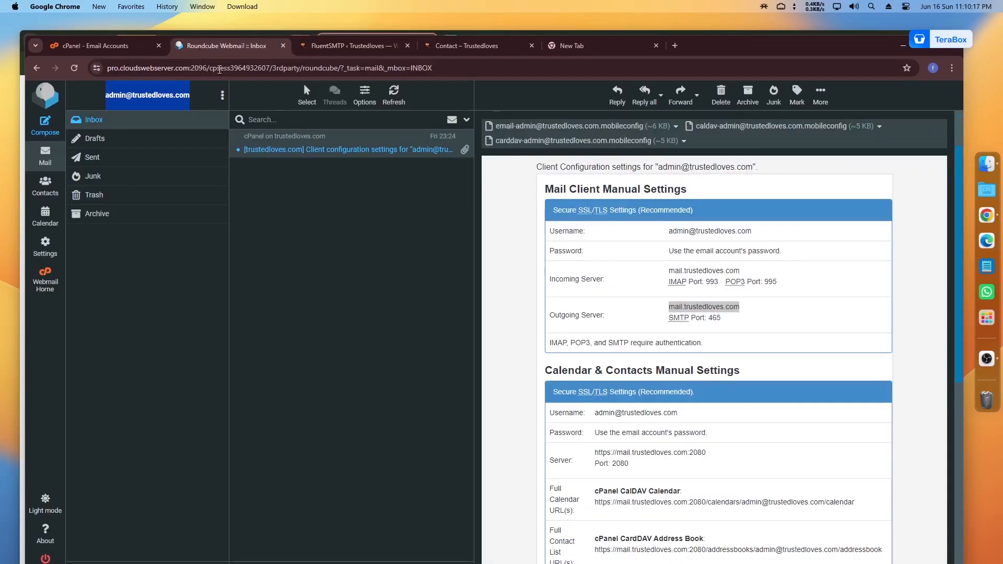
drag(549, 315, 608, 317)
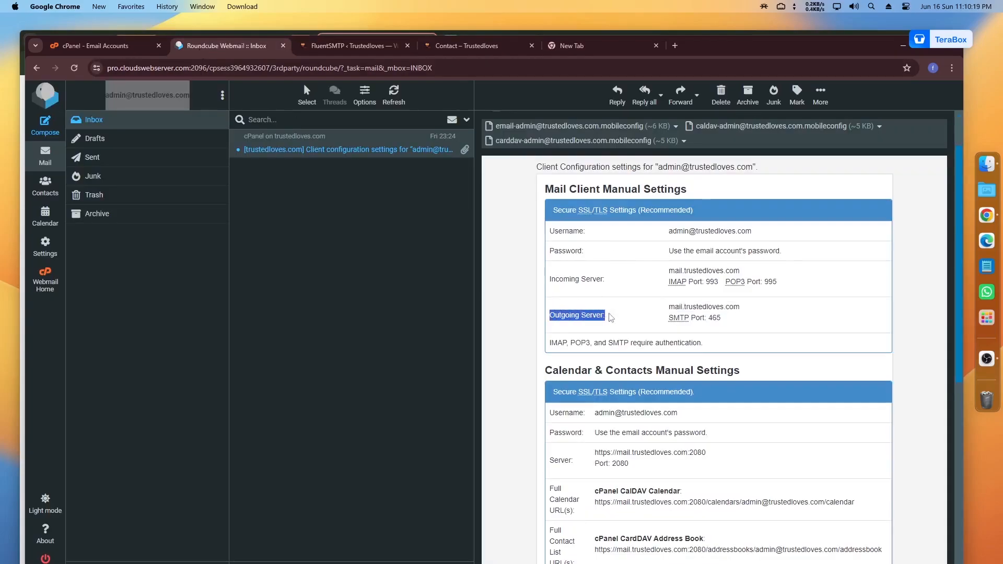
drag(748, 307, 670, 308)
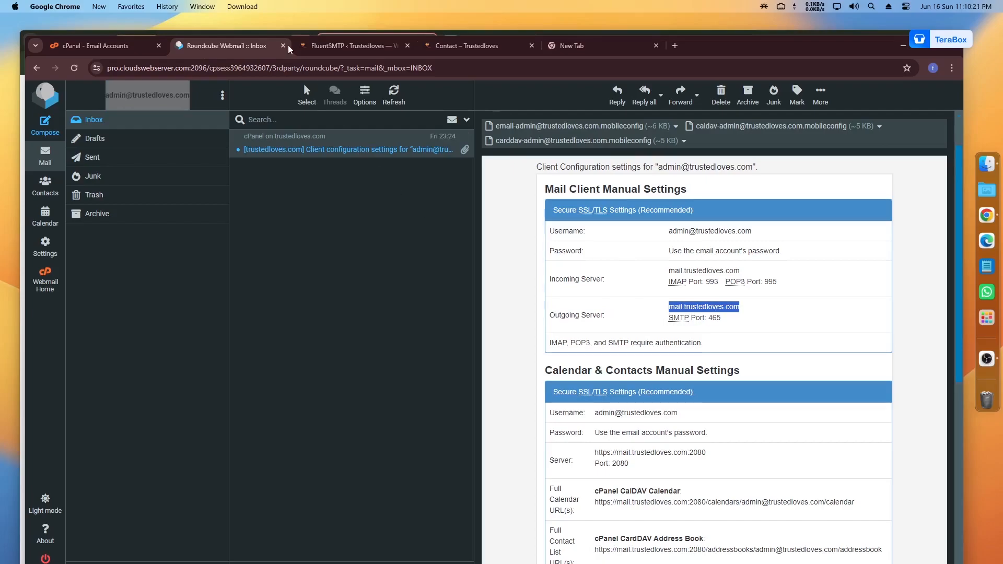
click(349, 46)
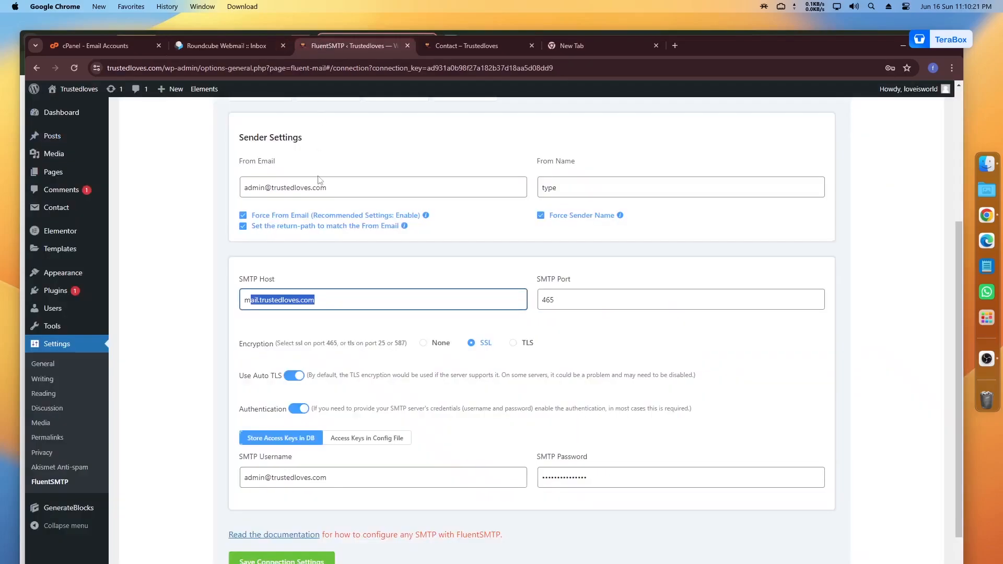
Step: Confirm that the SMTP Port value 465 matches the webmail's outgoing SMTP port
click(557, 298)
double_click(557, 299)
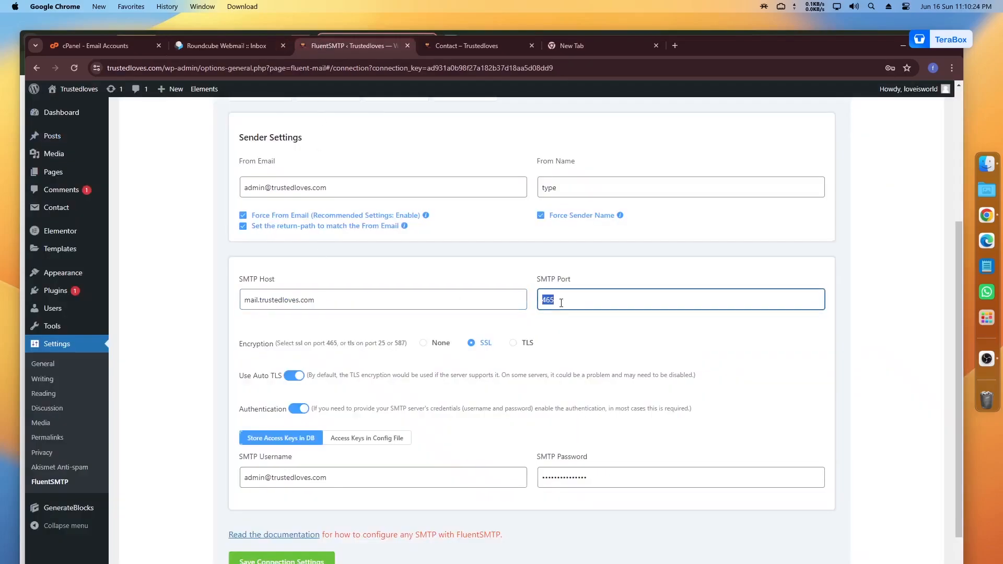
click(249, 46)
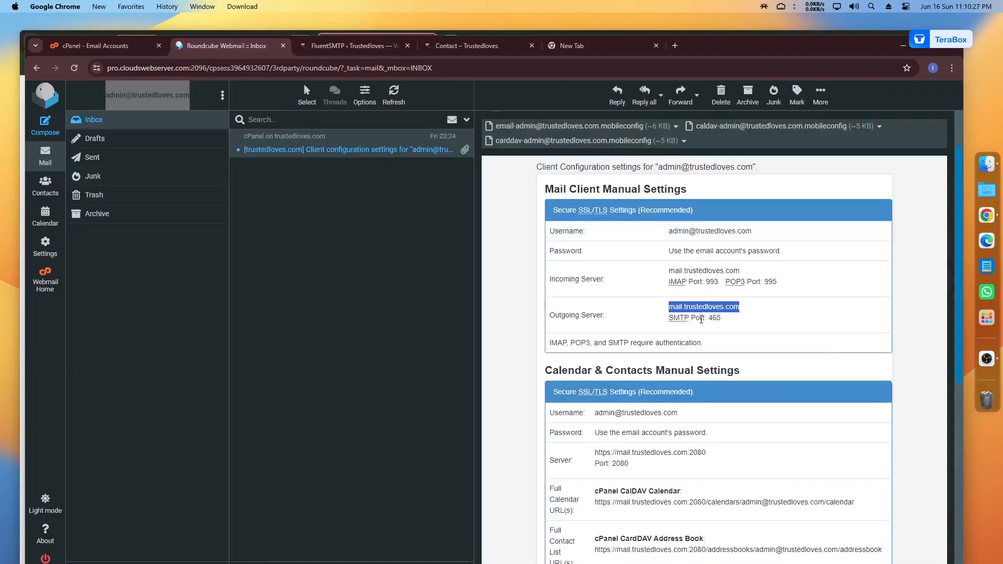
drag(709, 318, 723, 322)
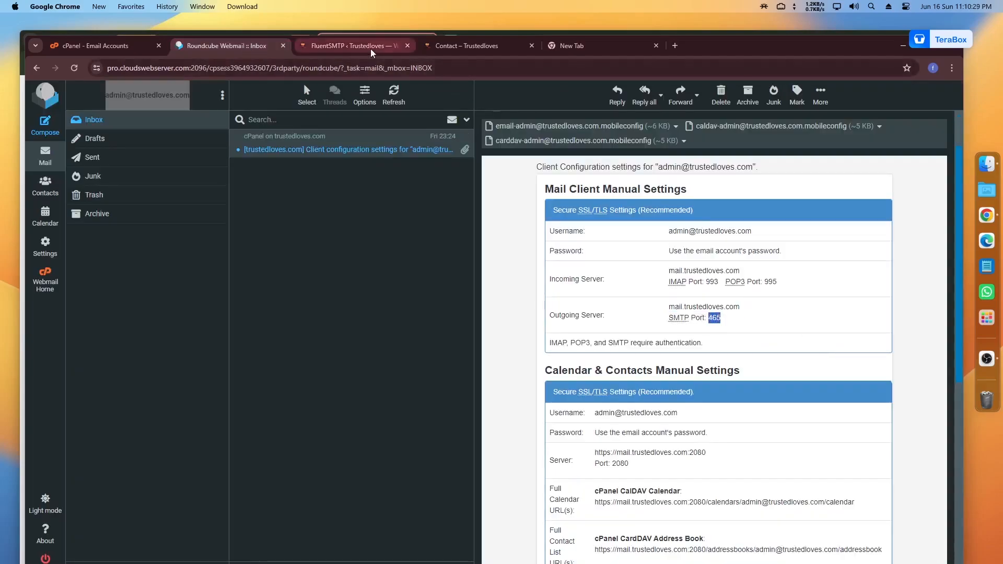
click(366, 46)
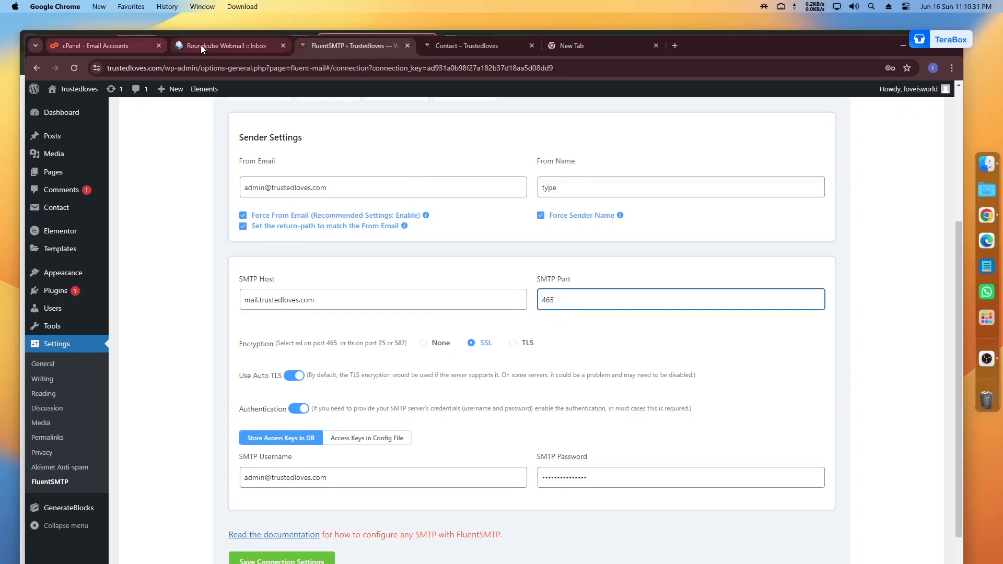
Step: Recheck the webmail settings and set the connection's encryption to SSL
click(199, 45)
click(355, 46)
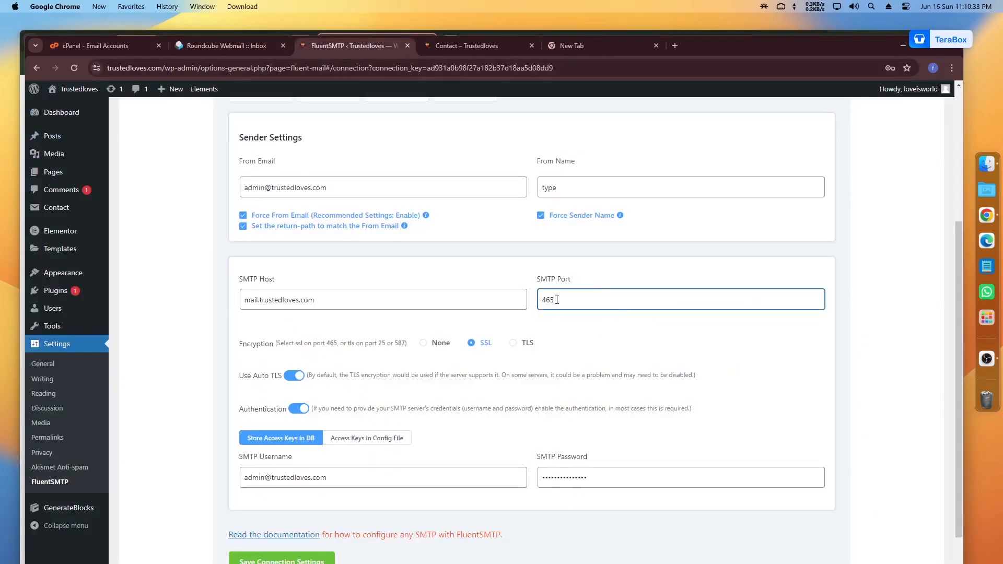
click(471, 347)
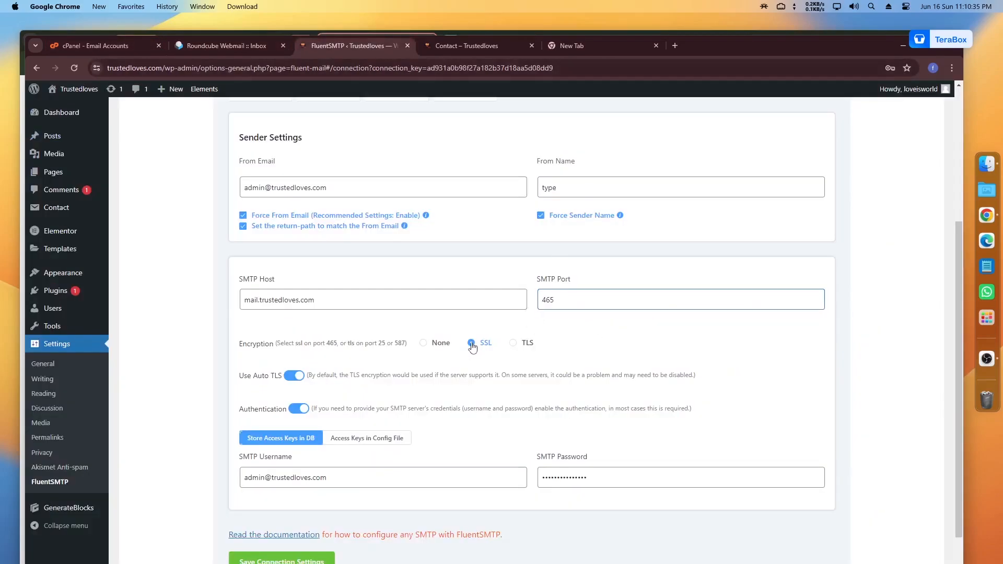
scroll(470, 349, down, 1)
scroll(470, 348, down, 2)
drag(328, 425, 242, 427)
Step: Copy the mailbox password from the other tab into the SMTP Password field
double_click(558, 428)
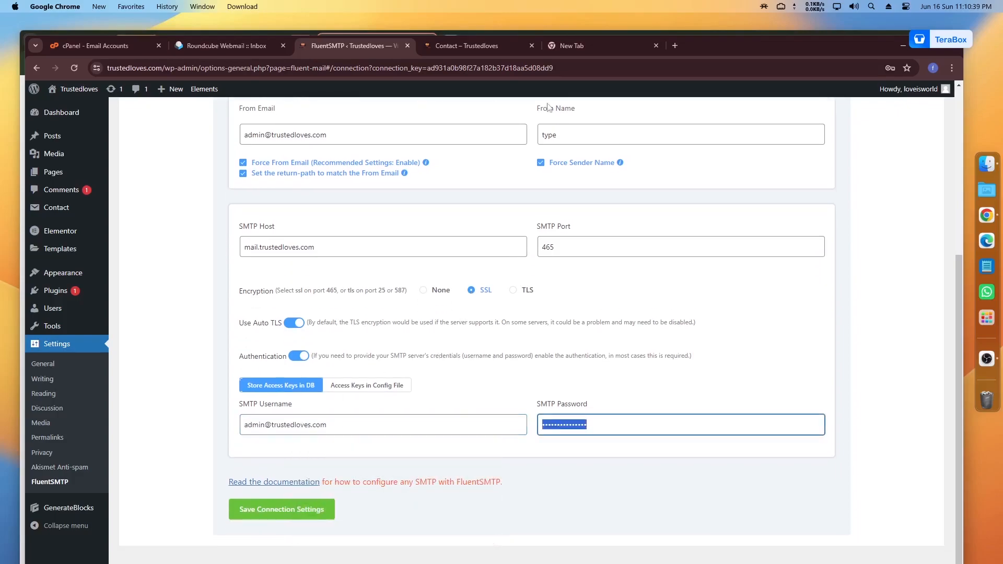
click(578, 46)
key(ctrl+a)
key(ctrl+c)
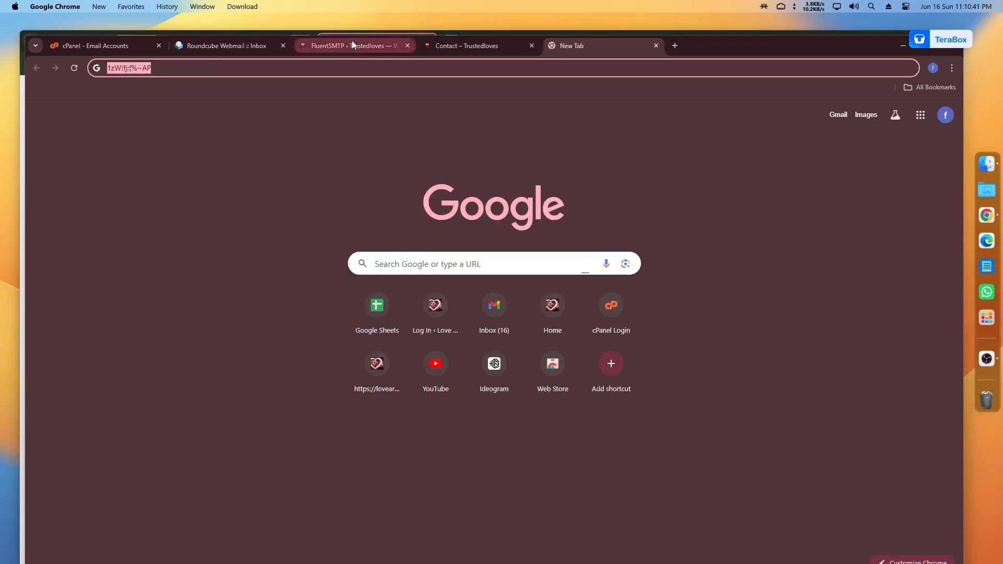
click(352, 45)
key(ctrl+v)
Step: Verify the SMTP Username matches the admin mailbox listed in cPanel Email Accounts
click(274, 426)
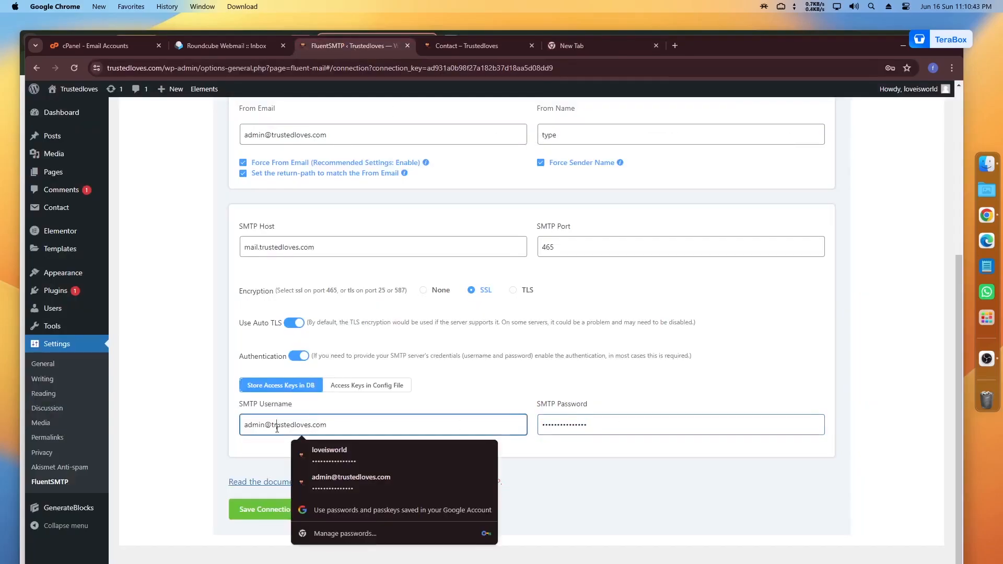
key(ctrl+a)
click(104, 46)
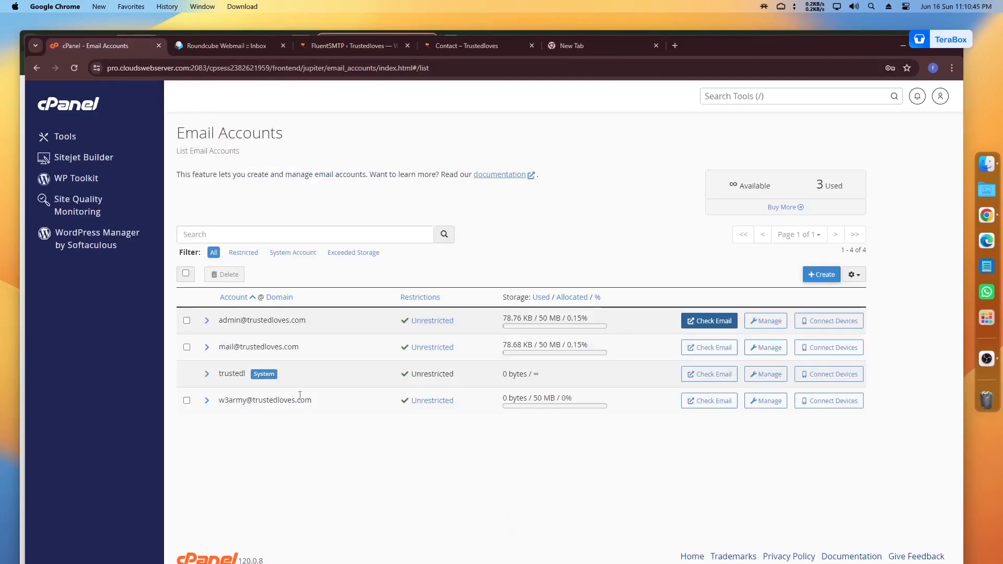
drag(313, 402, 240, 403)
drag(302, 348, 219, 355)
click(349, 46)
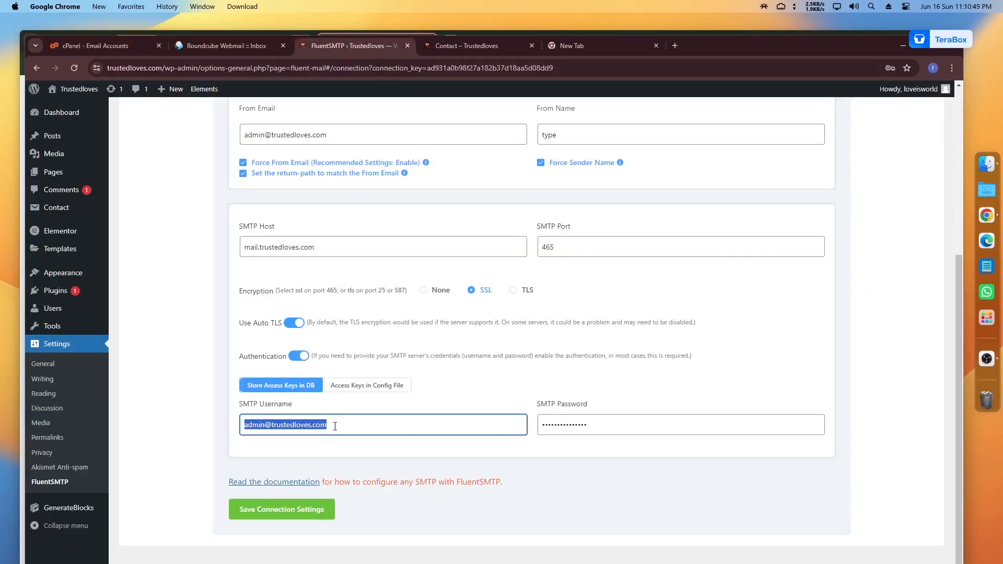
Step: Dismiss the saved-login suggestions and save the SMTP connection settings
click(335, 426)
click(185, 441)
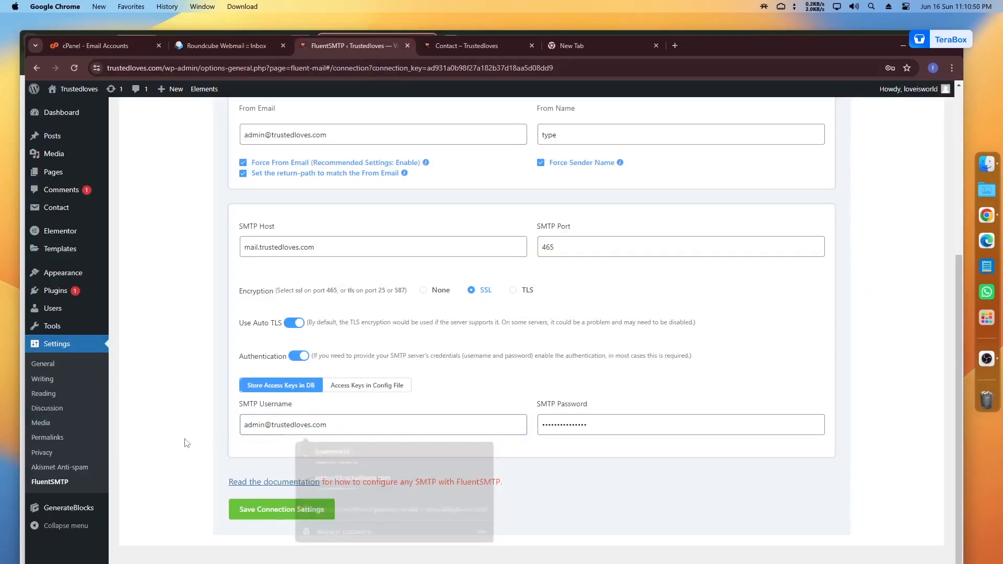
click(276, 510)
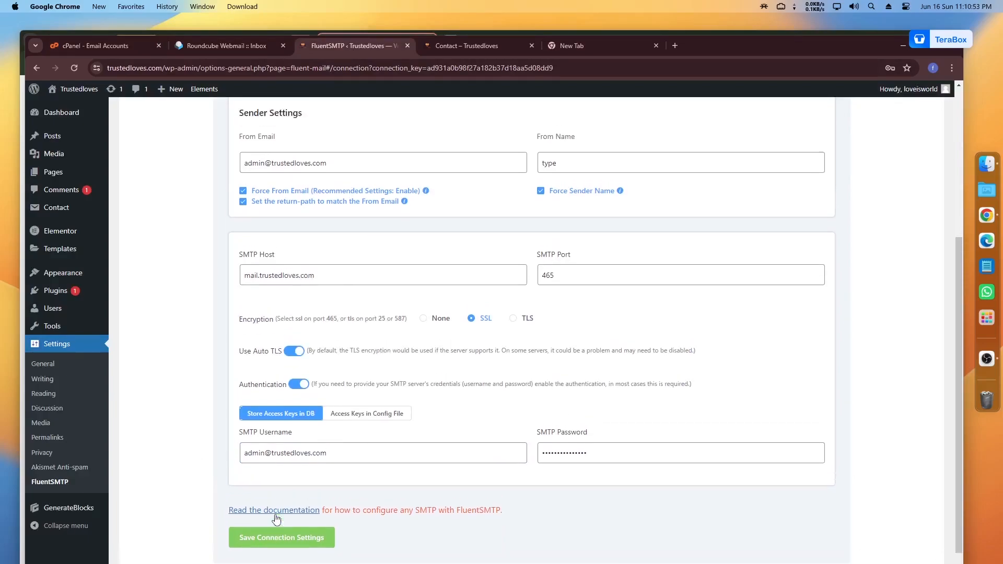
Step: Go back to the connections overview, keep Delete Logs at 'After 7 Days', and save settings
click(33, 68)
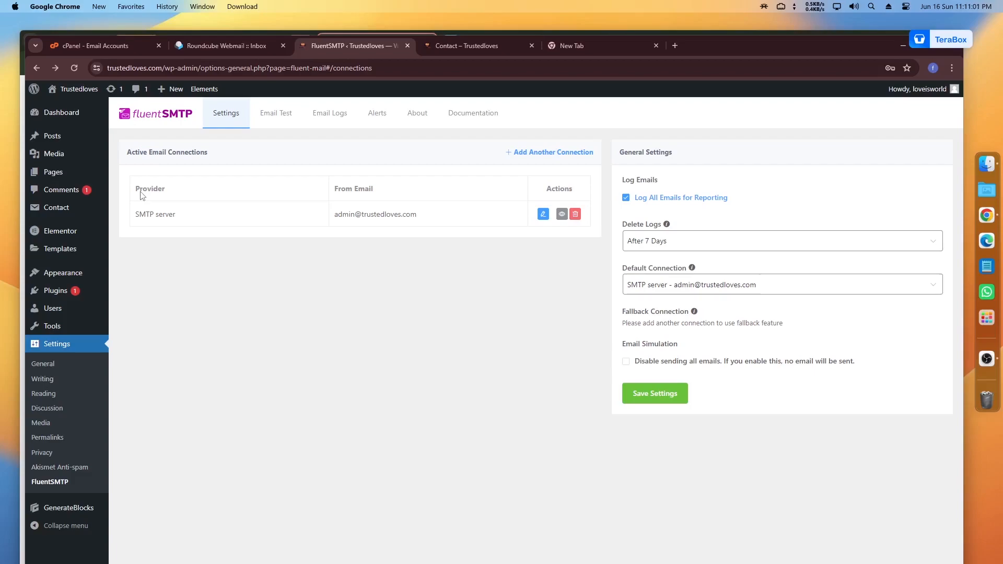
click(655, 248)
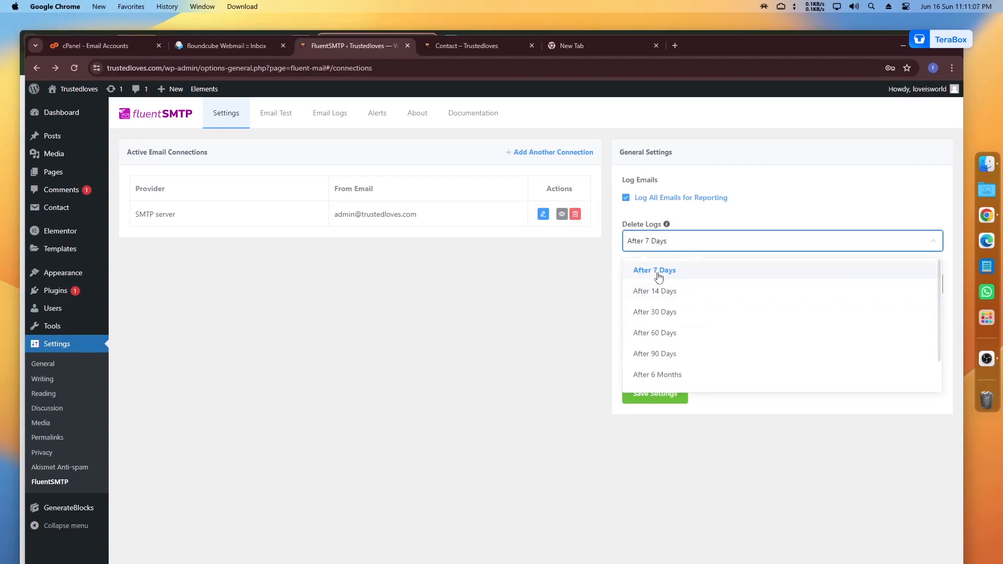
click(658, 277)
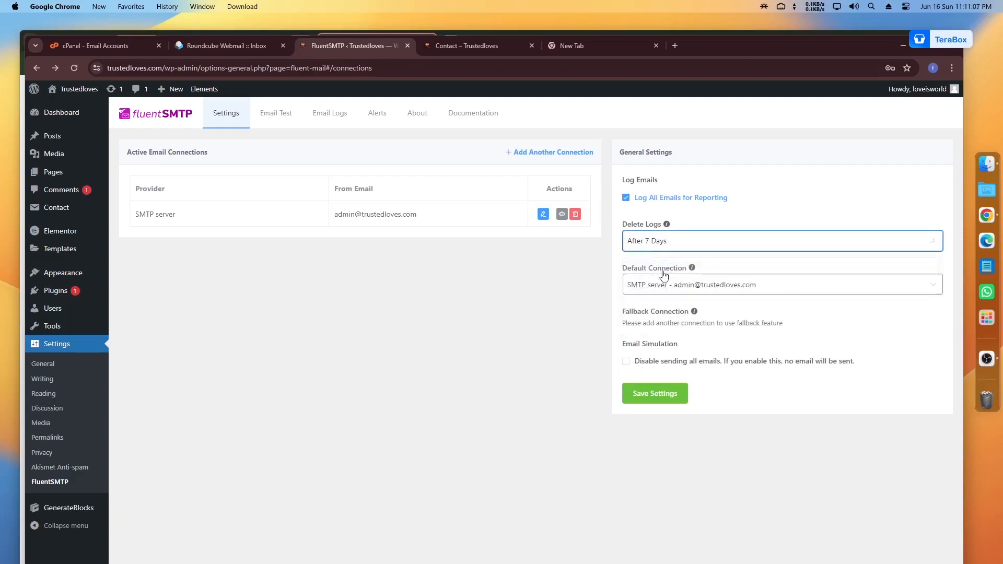
click(651, 400)
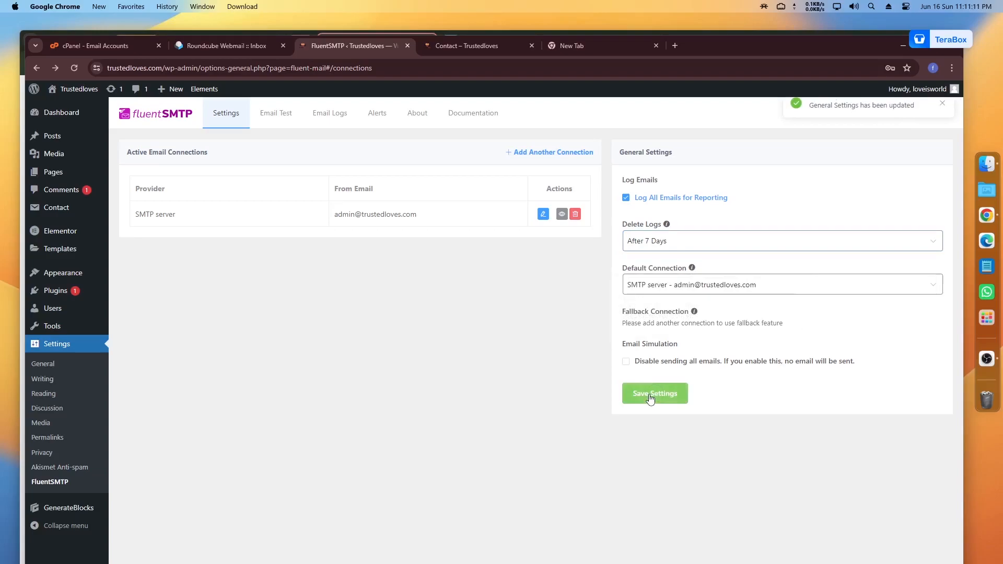